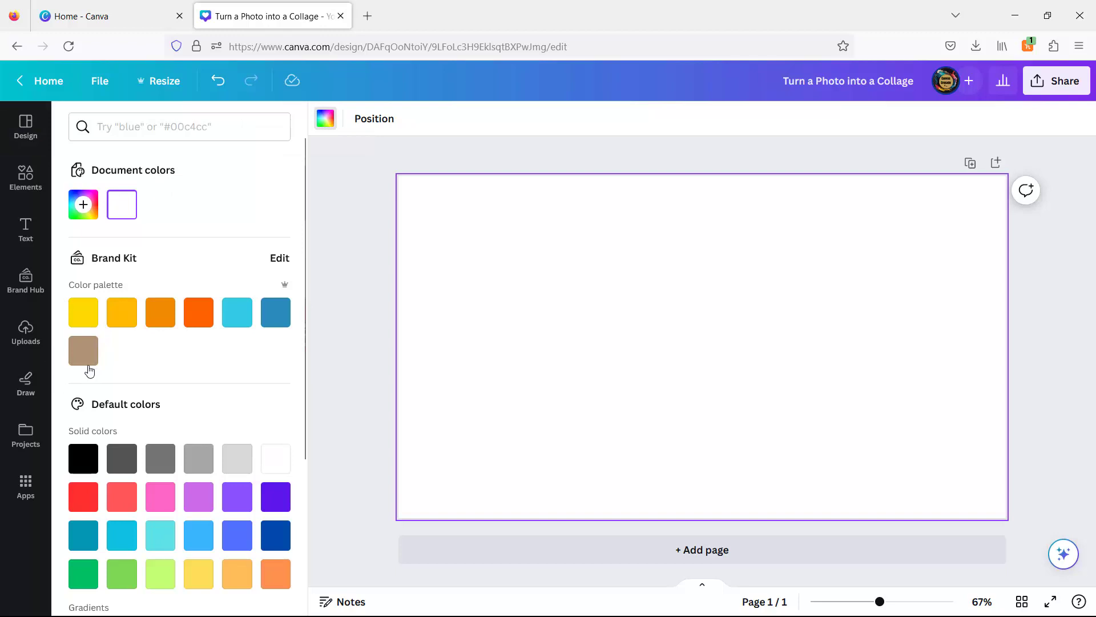
- Set the page background to the brand kit's brown, then find a square frame with a border and add it to the page
{"action": "left_click", "coordinate": [86, 354]}
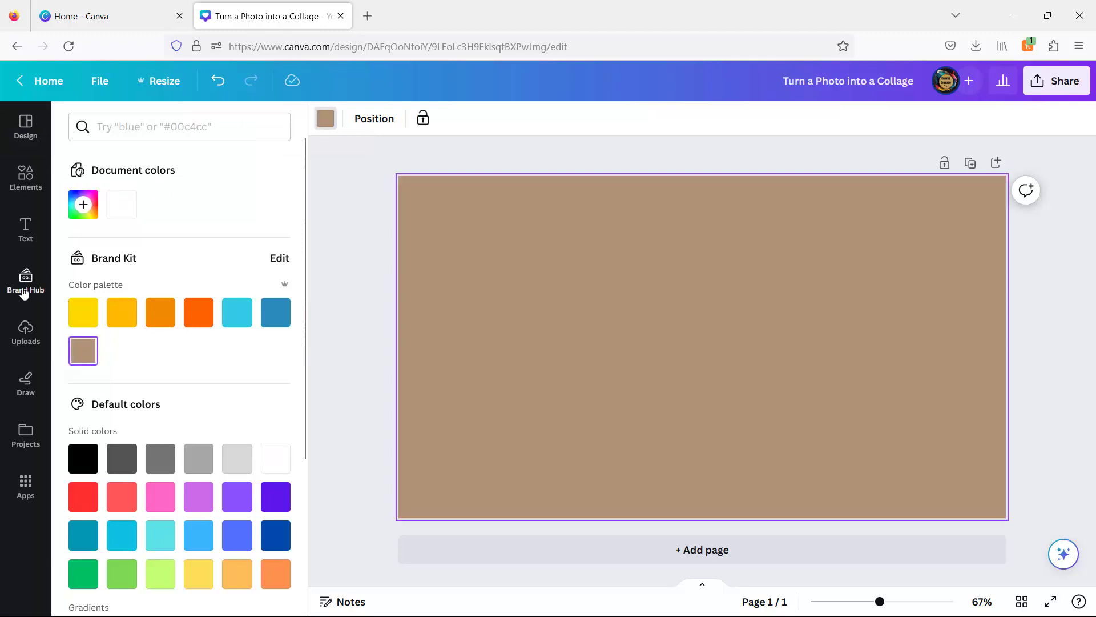
{"action": "left_click", "coordinate": [25, 186]}
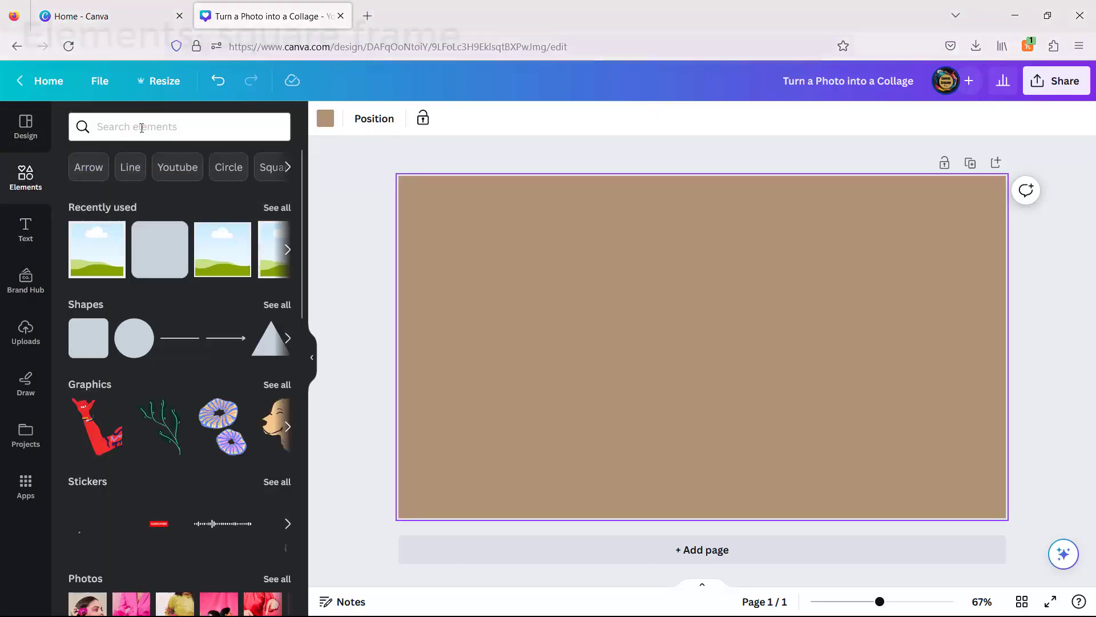
{"action": "left_click", "coordinate": [142, 126]}
{"action": "left_click", "coordinate": [129, 192]}
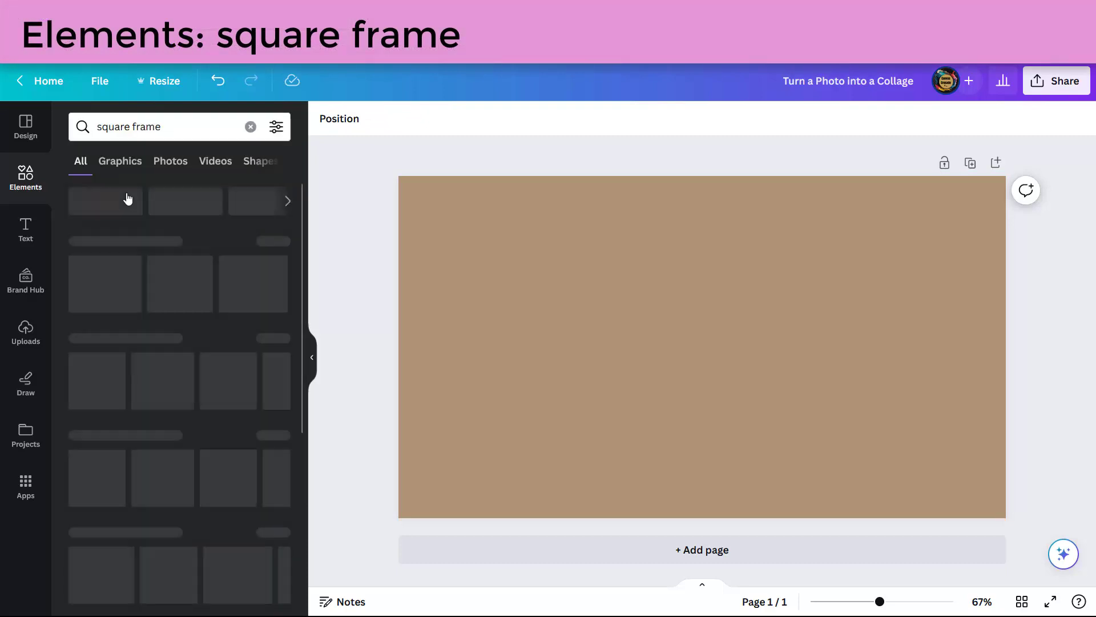
{"action": "left_click", "coordinate": [267, 243]}
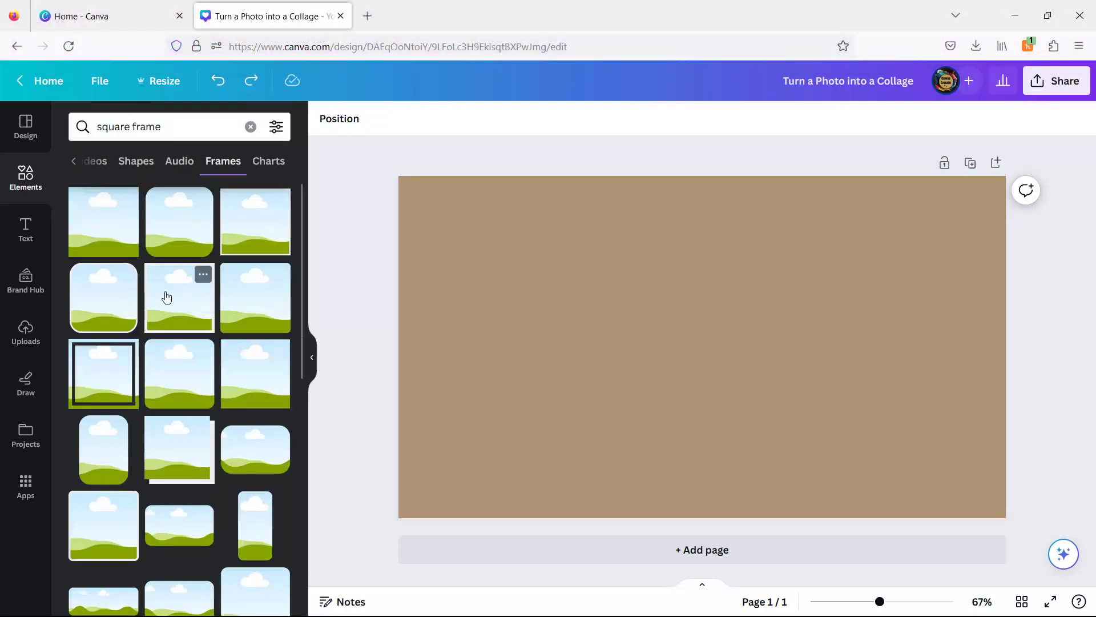
{"action": "left_click", "coordinate": [166, 297]}
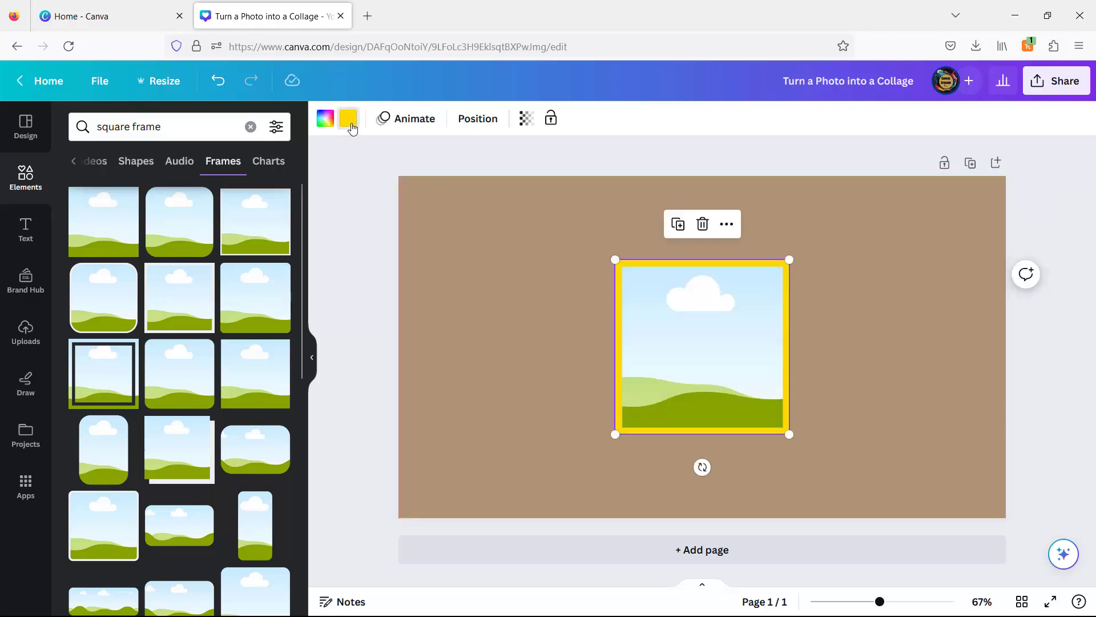
- Recolor the frame's border white, shrink the frame to about 322 px square and center it on the page
{"action": "left_click", "coordinate": [348, 119]}
{"action": "left_click", "coordinate": [271, 459]}
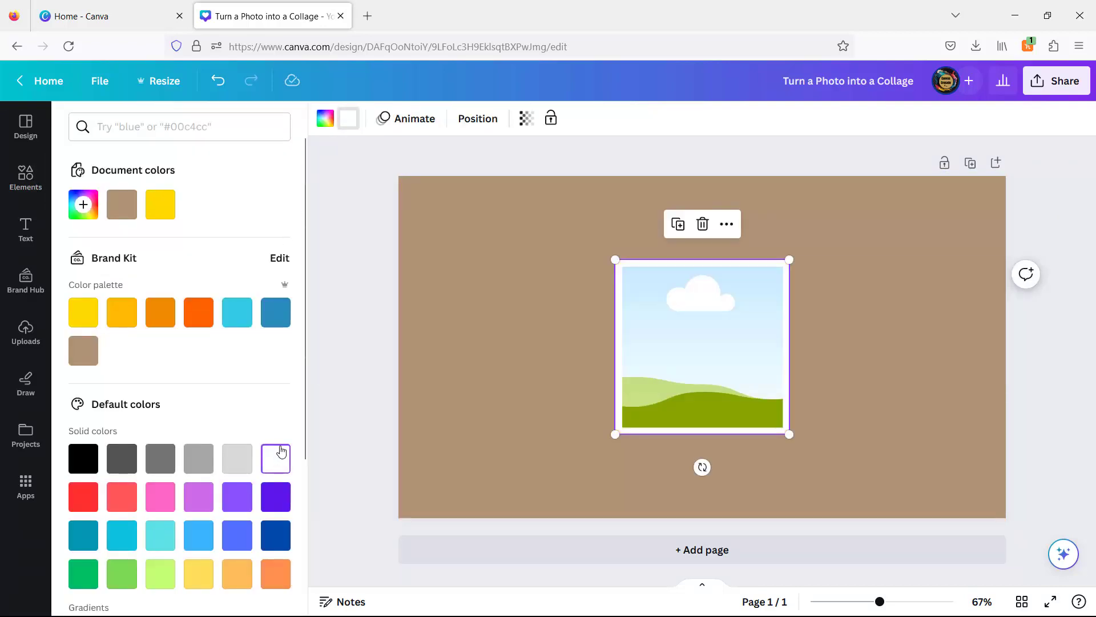
{"action": "left_click_drag", "start_coordinate": [615, 436], "coordinate": [636, 413]}
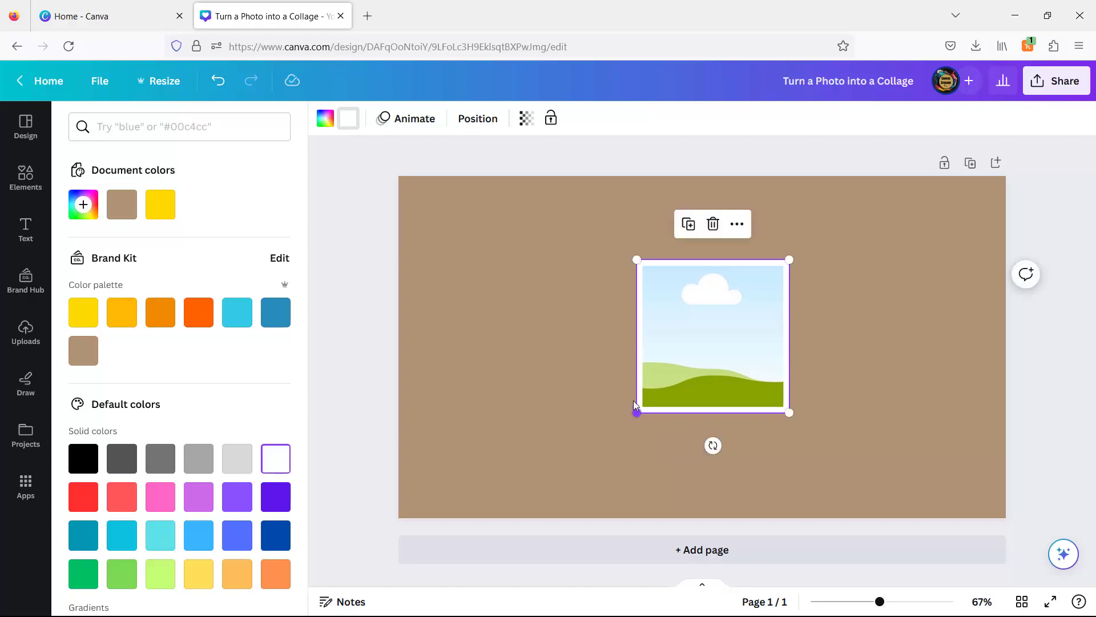
{"action": "left_click_drag", "start_coordinate": [699, 350], "coordinate": [688, 349]}
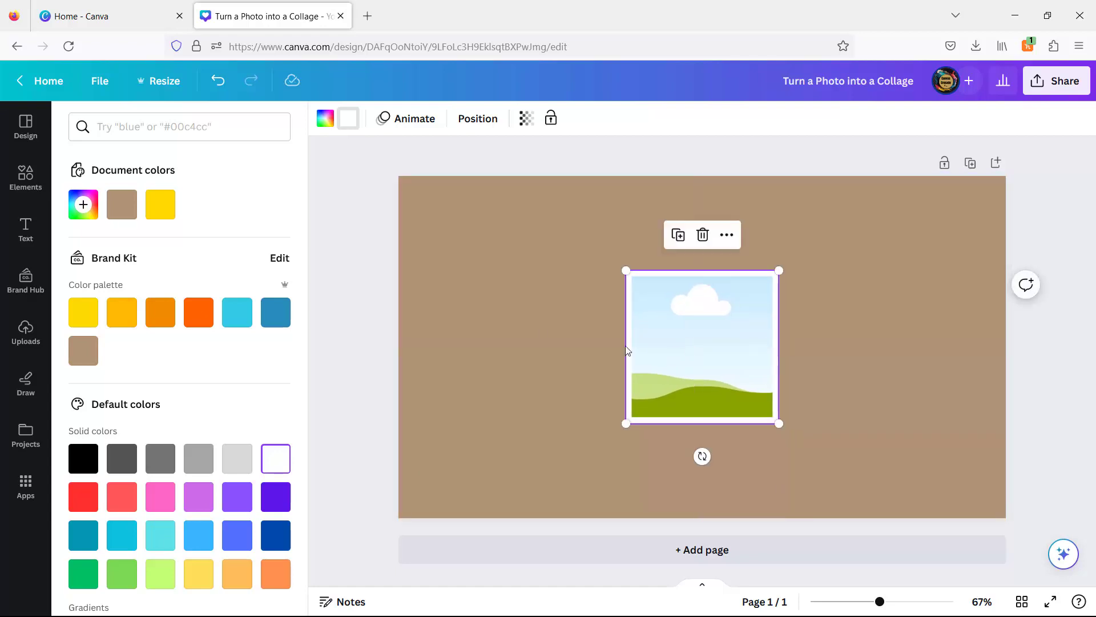
- Insert the uploaded gray-background photo of the woman with red tulips and place it inside the square frame
{"action": "left_click", "coordinate": [26, 331]}
{"action": "left_click", "coordinate": [148, 258]}
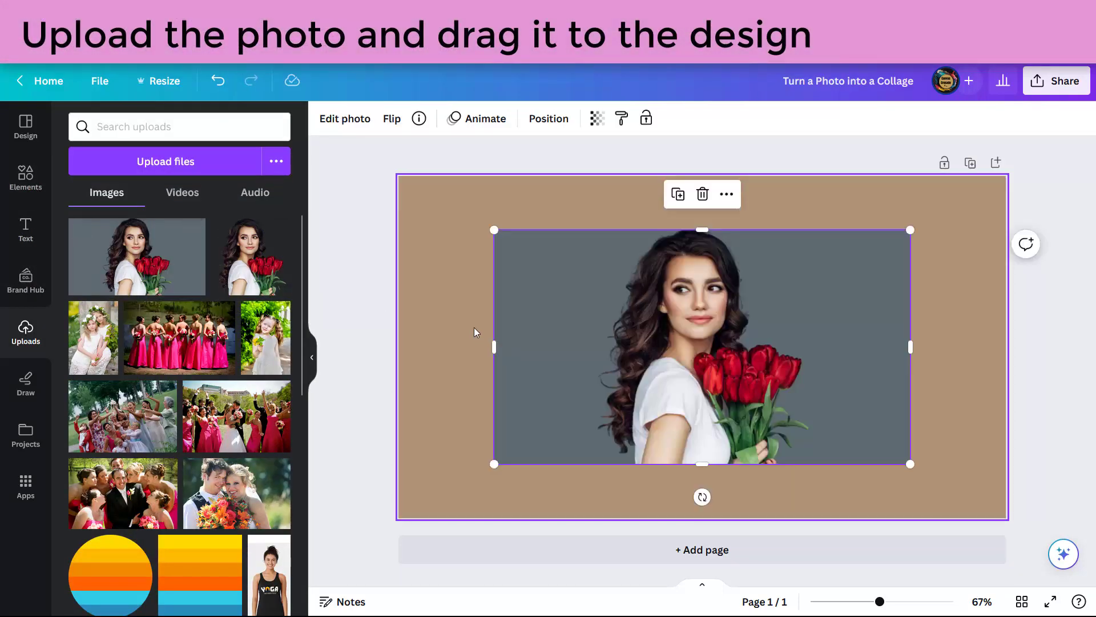
{"action": "left_click_drag", "start_coordinate": [600, 360], "coordinate": [688, 344]}
- Enlarge the photo inside the frame until the full image covers the whole page, and apply the crop
{"action": "double_click", "coordinate": [688, 342]}
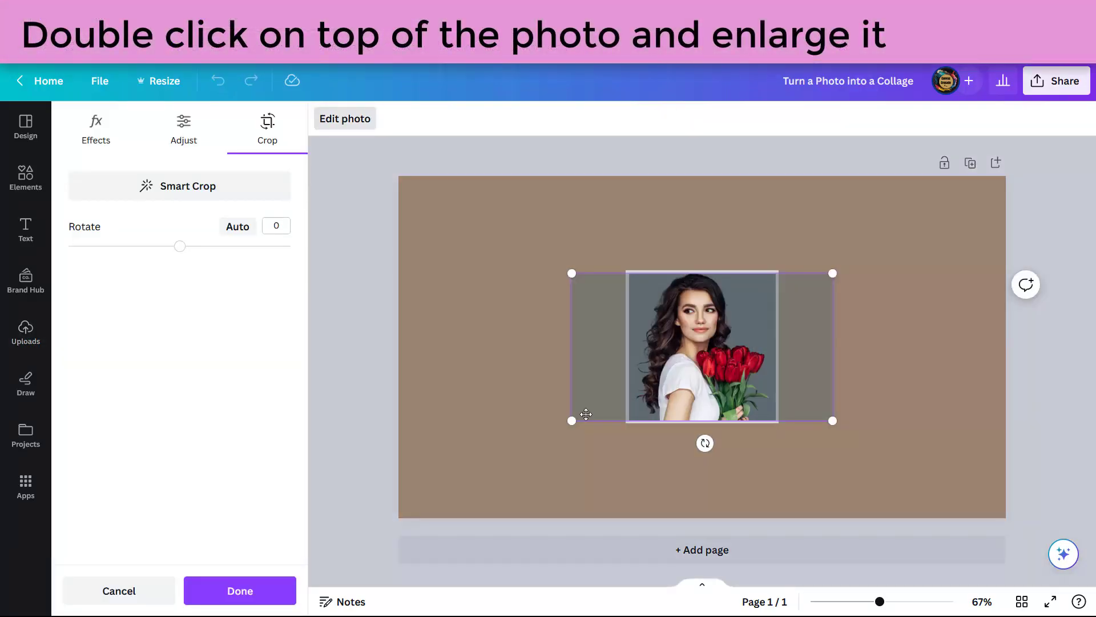
{"action": "left_click_drag", "start_coordinate": [571, 423], "coordinate": [397, 517]}
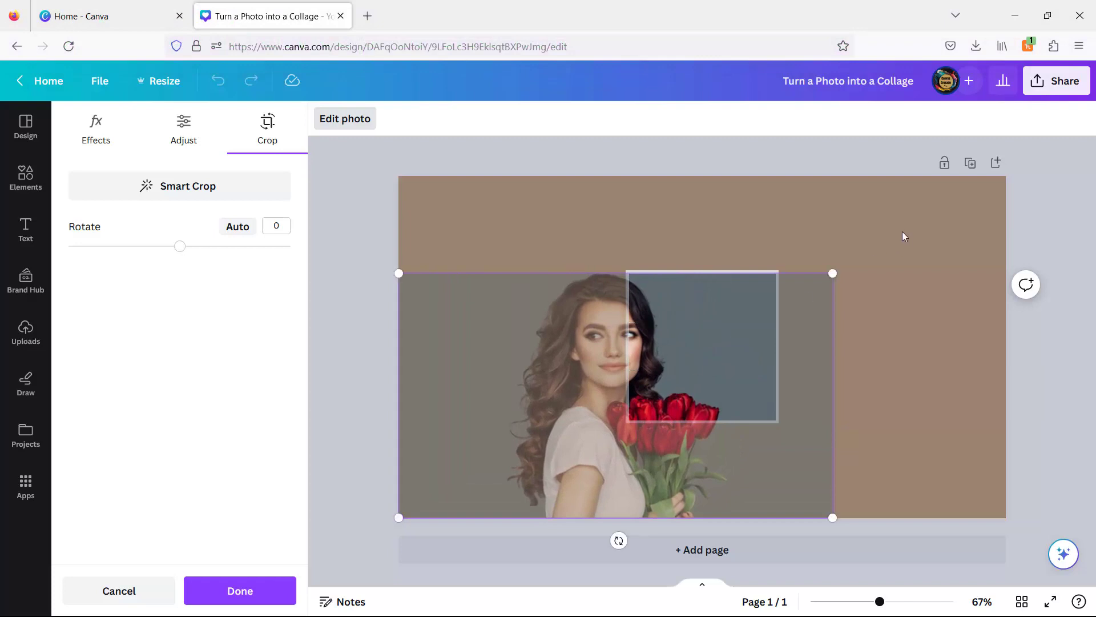
{"action": "left_click_drag", "start_coordinate": [832, 275], "coordinate": [1013, 191]}
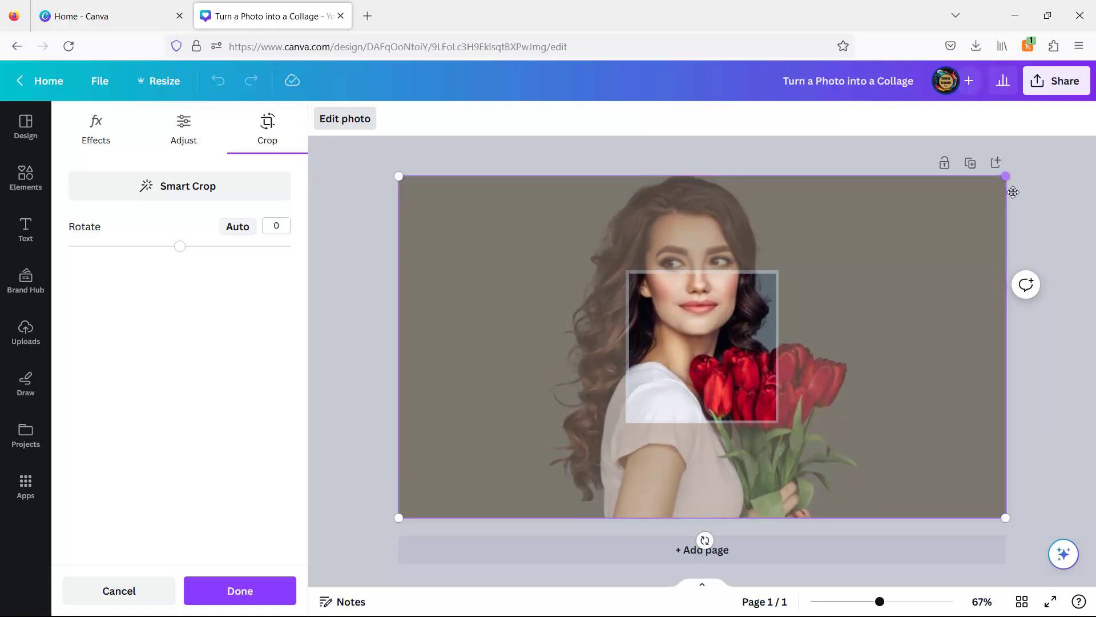
{"action": "left_click", "coordinate": [197, 592]}
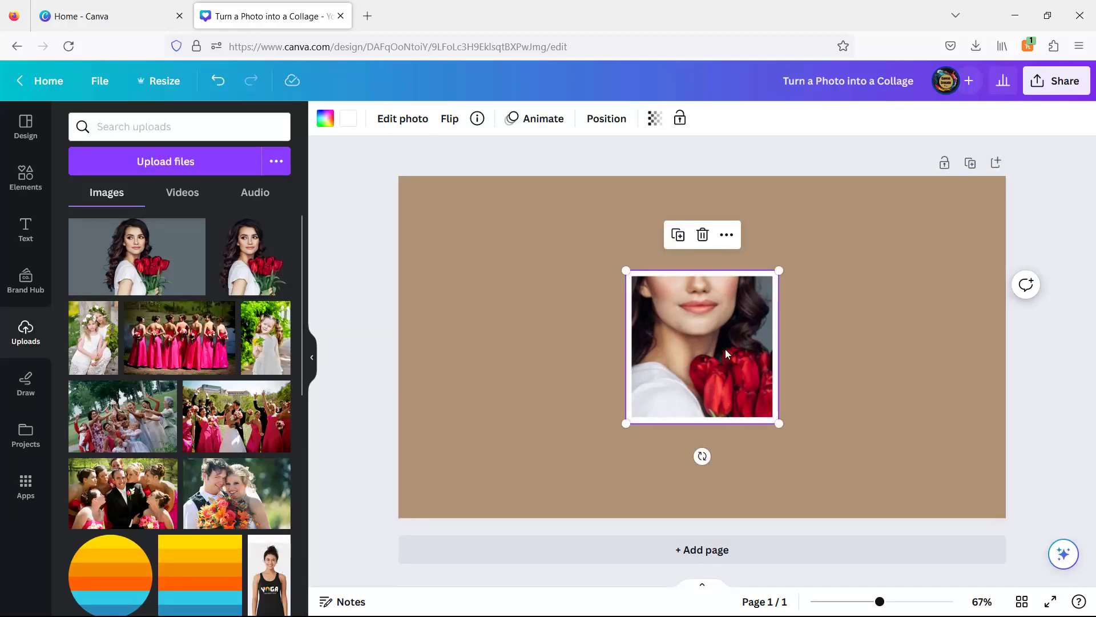
- Duplicate the framed photo, rotate the copy about 6° and place it against the left side of the original frame
{"action": "left_click", "coordinate": [678, 234]}
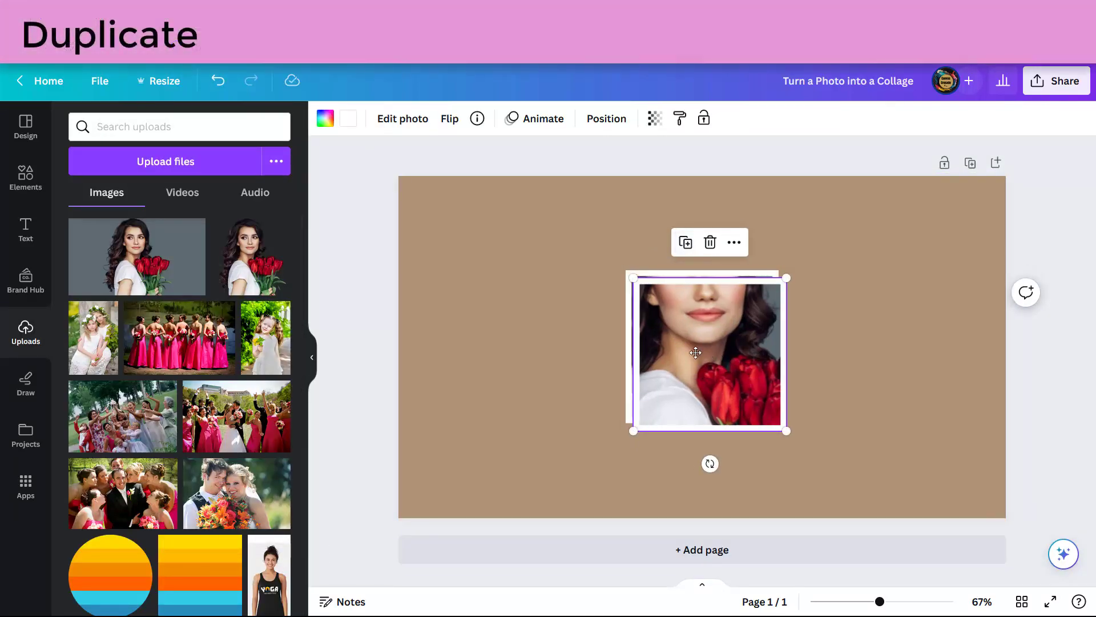
{"action": "left_click_drag", "start_coordinate": [696, 352], "coordinate": [515, 343]}
{"action": "left_click_drag", "start_coordinate": [526, 456], "coordinate": [519, 465]}
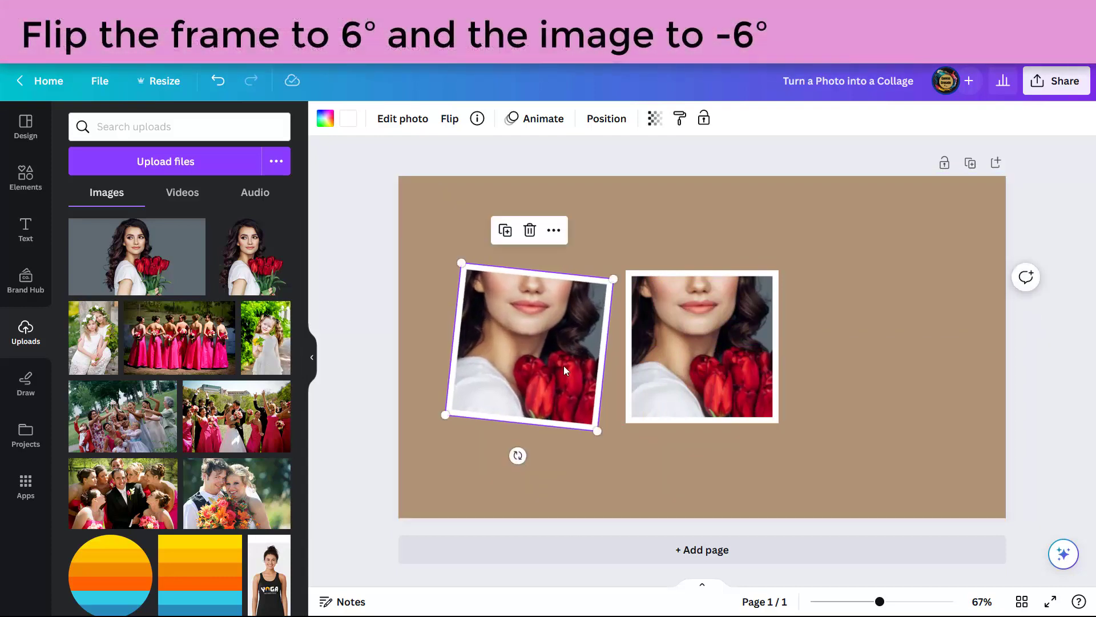
{"action": "left_click_drag", "start_coordinate": [564, 370], "coordinate": [583, 362]}
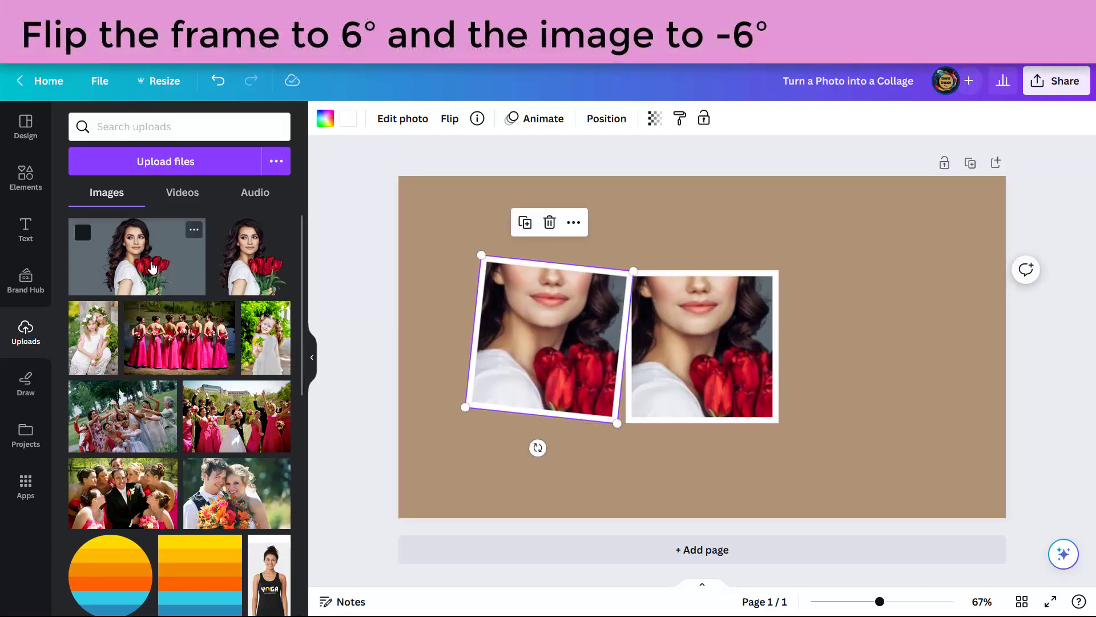
{"action": "left_click_drag", "start_coordinate": [538, 448], "coordinate": [538, 452]}
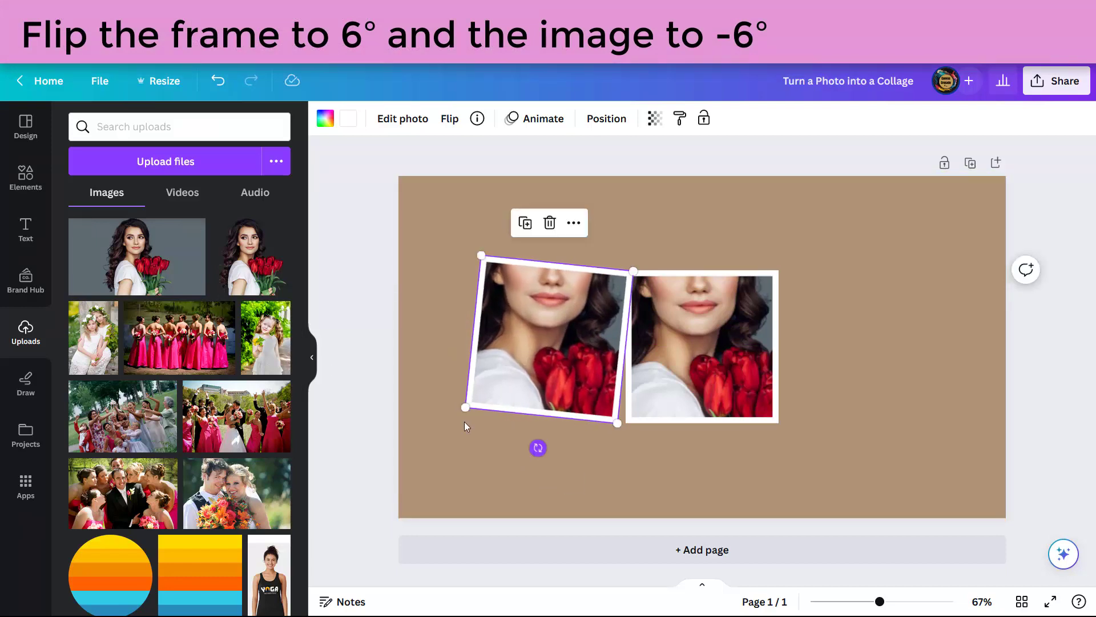
- Insert the woman photo again, rotate it about -6° and place it into the tilted left frame
{"action": "left_click", "coordinate": [175, 254]}
{"action": "left_click_drag", "start_coordinate": [702, 497], "coordinate": [712, 493]}
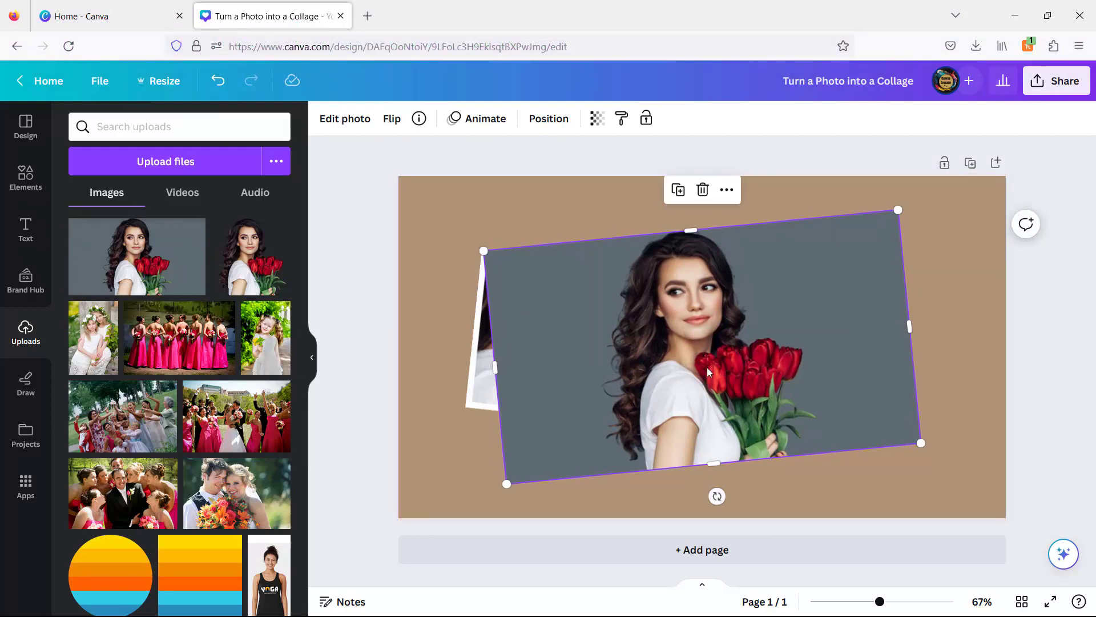
{"action": "left_click_drag", "start_coordinate": [707, 367], "coordinate": [544, 343]}
- Enlarge the photo inside the left frame so the full image covers the page and lines up with the middle frame, and apply the crop
{"action": "double_click", "coordinate": [563, 338]}
{"action": "left_click_drag", "start_coordinate": [683, 261], "coordinate": [832, 176]}
{"action": "left_click_drag", "start_coordinate": [831, 418], "coordinate": [1004, 508]}
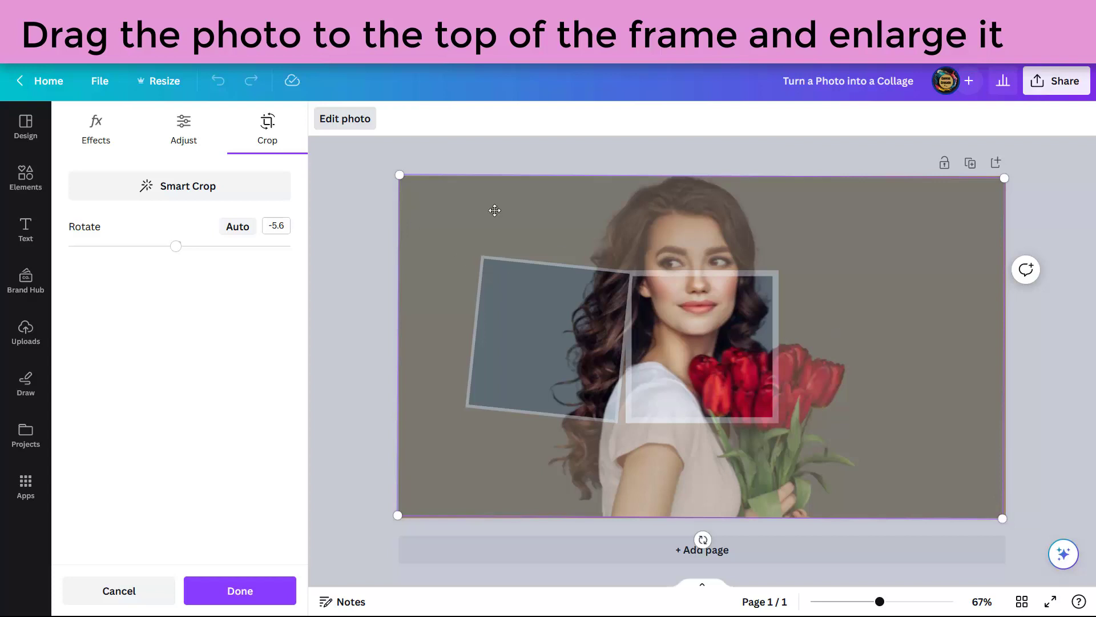
{"action": "left_click_drag", "start_coordinate": [400, 182], "coordinate": [399, 181]}
{"action": "left_click", "coordinate": [240, 591]}
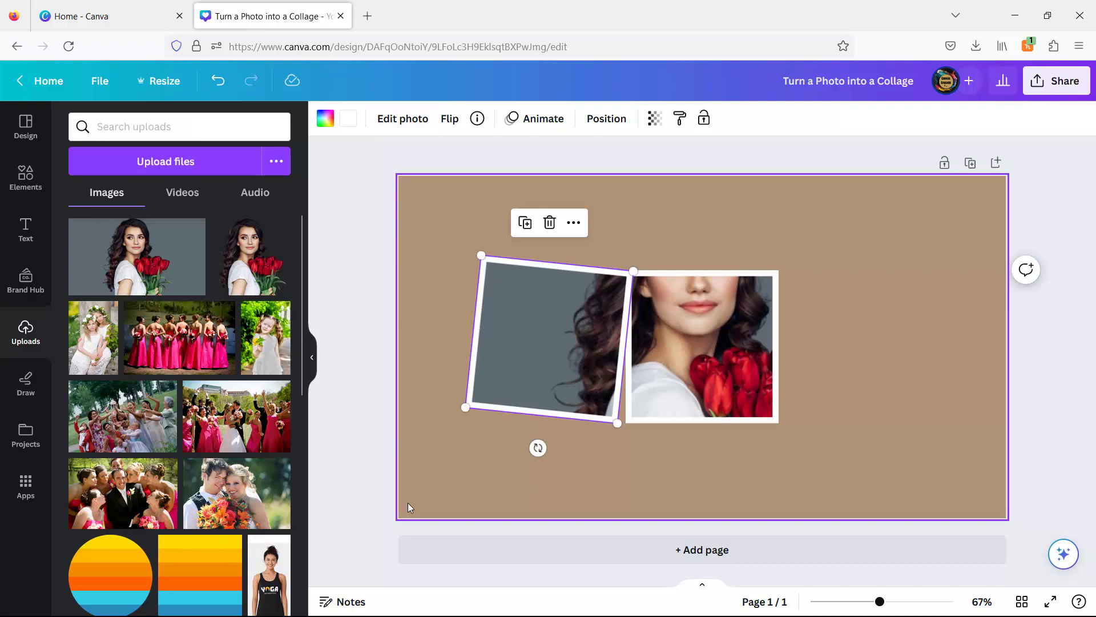
- Duplicate the middle framed photo, rotate the copy about -10° and place it against the middle frame's right side
{"action": "left_click", "coordinate": [688, 324]}
{"action": "left_click", "coordinate": [678, 234]}
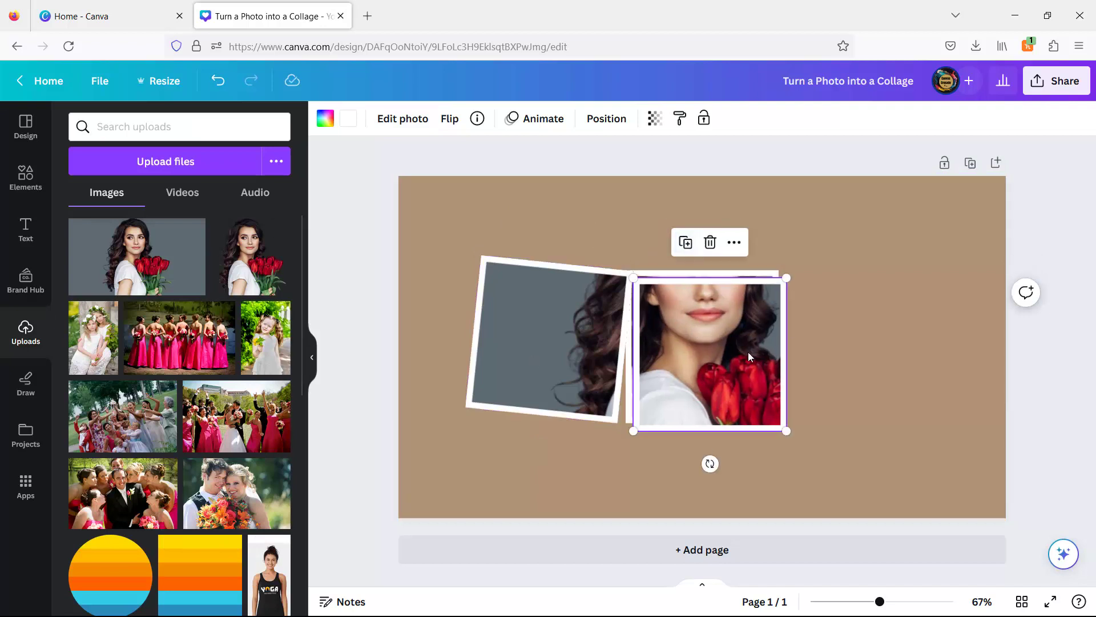
{"action": "left_click_drag", "start_coordinate": [748, 352], "coordinate": [890, 338]}
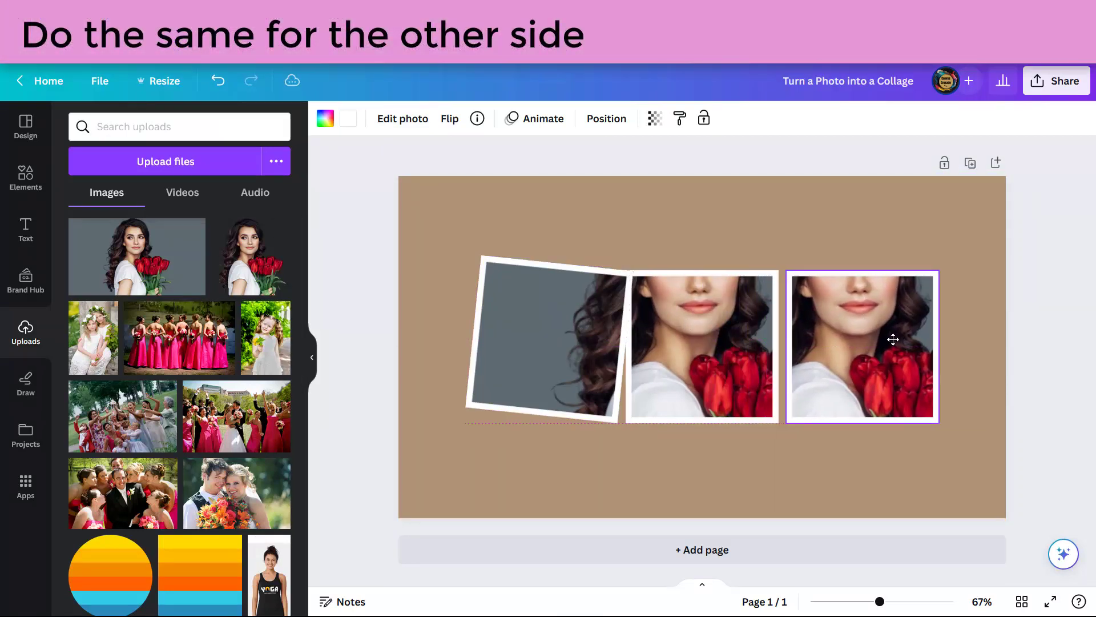
{"action": "left_click_drag", "start_coordinate": [861, 455], "coordinate": [882, 449]}
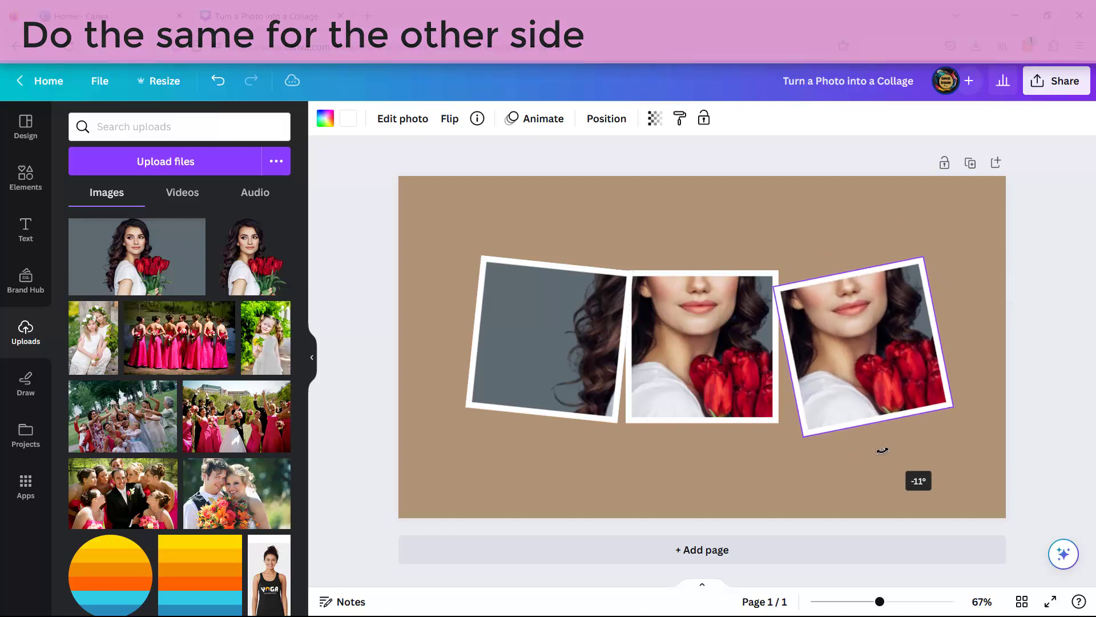
{"action": "left_click_drag", "start_coordinate": [885, 382], "coordinate": [873, 376]}
- Insert the woman photo once more, rotate it about 10° and place it into the tilted right frame
{"action": "left_click", "coordinate": [132, 254]}
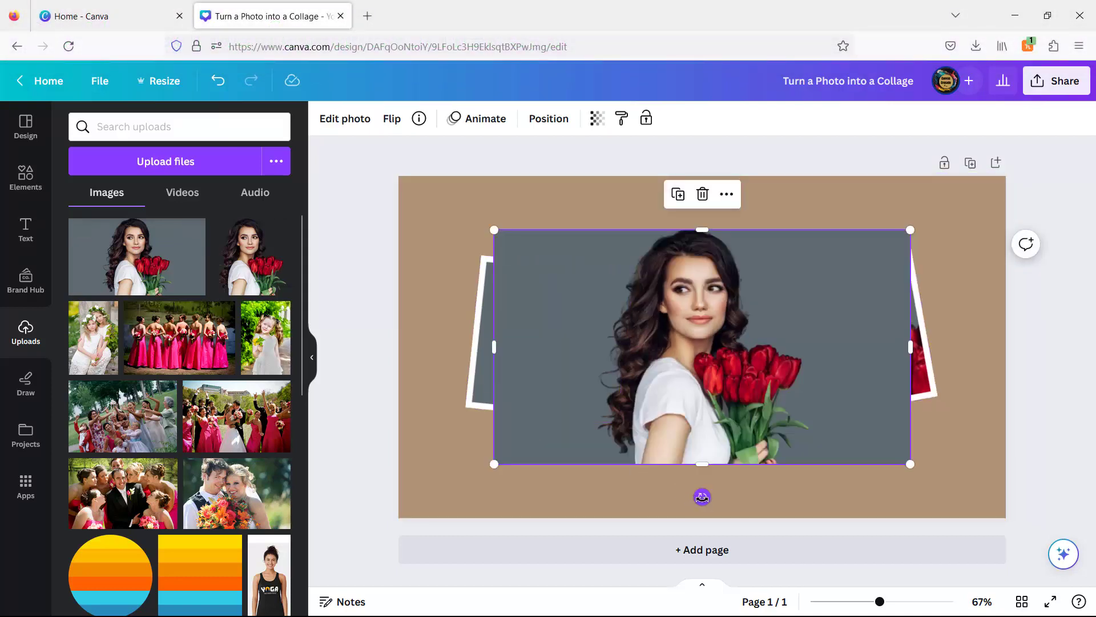
{"action": "left_click_drag", "start_coordinate": [702, 497], "coordinate": [670, 507]}
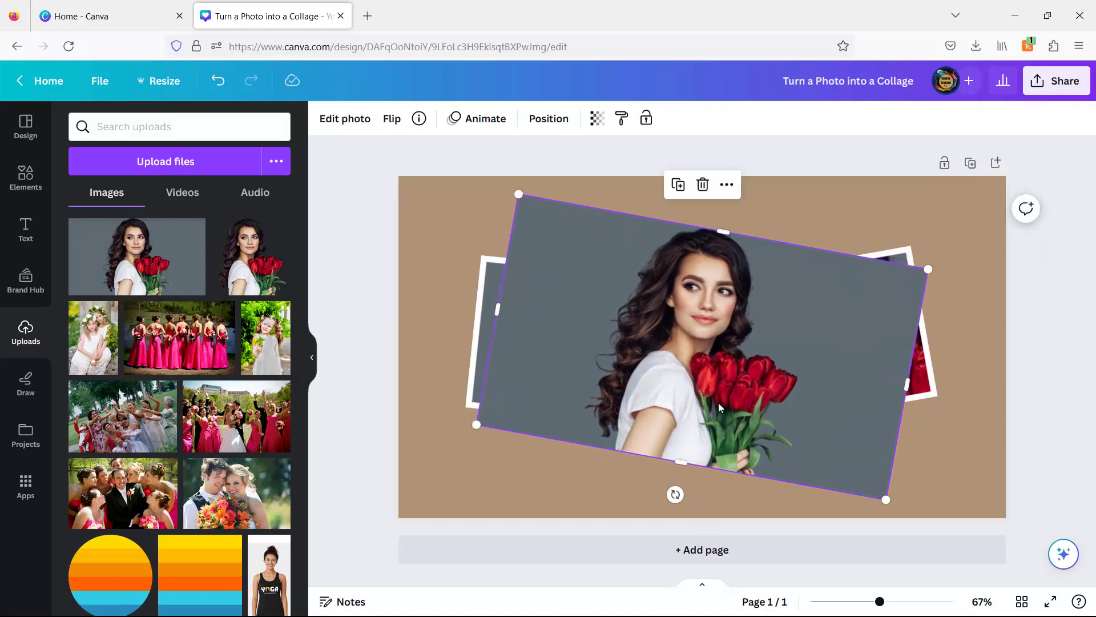
{"action": "left_click_drag", "start_coordinate": [718, 402], "coordinate": [868, 312]}
- Enlarge and reposition the photo inside the right frame to cover the page and match the middle frame, and apply the crop
{"action": "double_click", "coordinate": [854, 314]}
{"action": "left_click_drag", "start_coordinate": [846, 357], "coordinate": [826, 376]}
{"action": "left_click_drag", "start_coordinate": [699, 420], "coordinate": [520, 514]}
{"action": "left_click_drag", "start_coordinate": [528, 247], "coordinate": [383, 211]}
{"action": "left_click", "coordinate": [240, 591]}
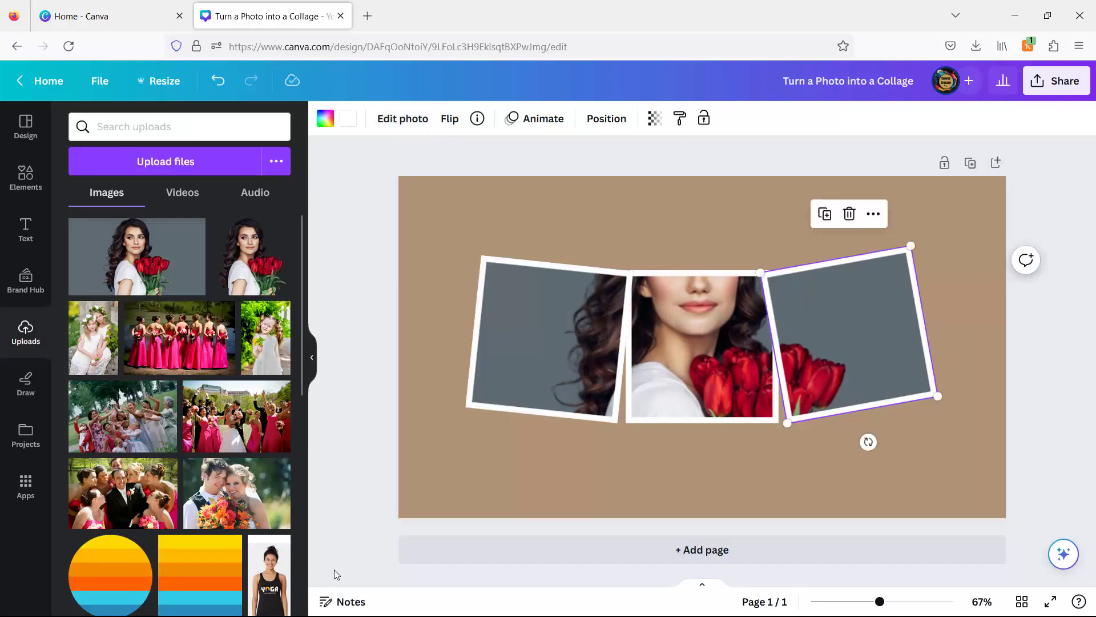
- Insert an unframed copy of the woman photo and enlarge it to nearly fill the page without making it the background
{"action": "left_click", "coordinate": [133, 242]}
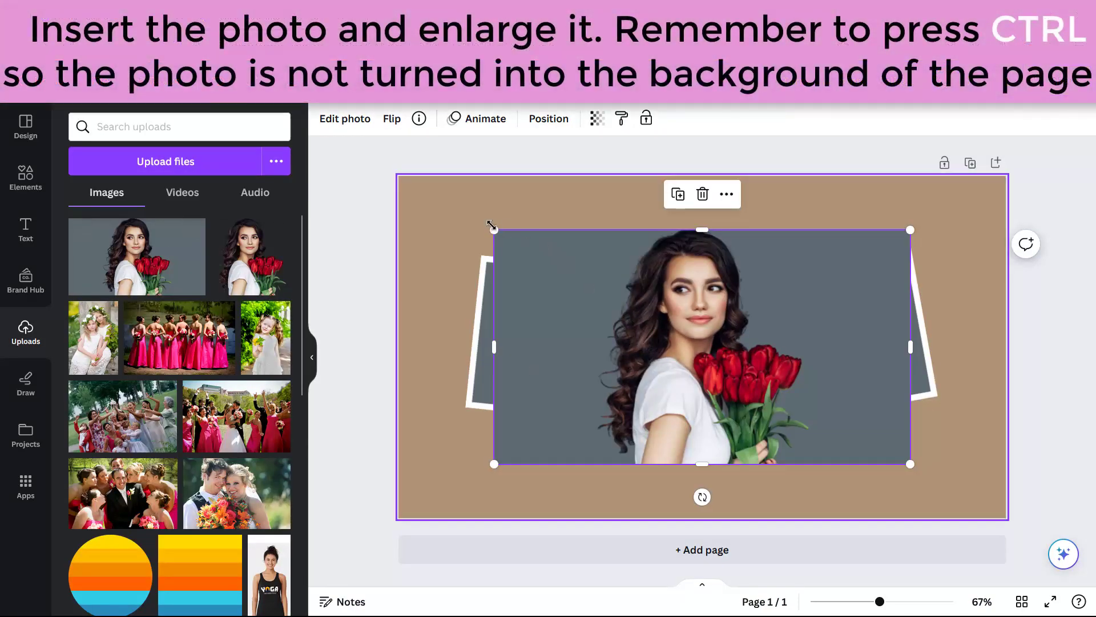
{"action": "left_click_drag", "start_coordinate": [493, 230], "coordinate": [391, 182]}
{"action": "left_click_drag", "start_coordinate": [911, 464], "coordinate": [1006, 515]}
- Set the unframed photo's size to 1280 × 720 px and align it to the middle and center of the page
{"action": "left_click", "coordinate": [545, 118]}
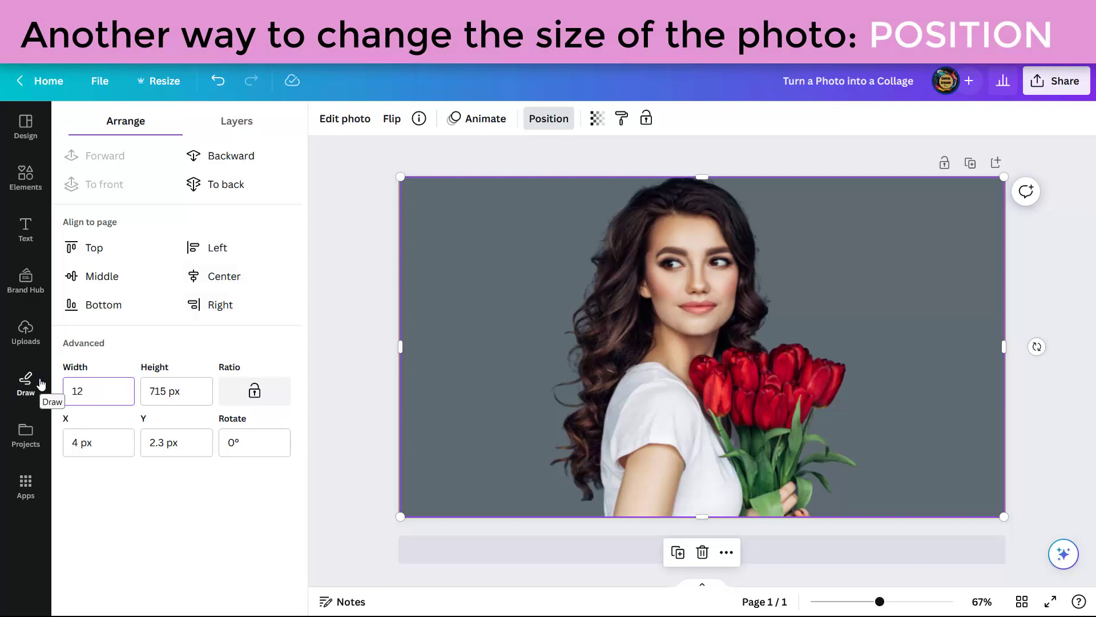
{"action": "key", "text": "Tab"}
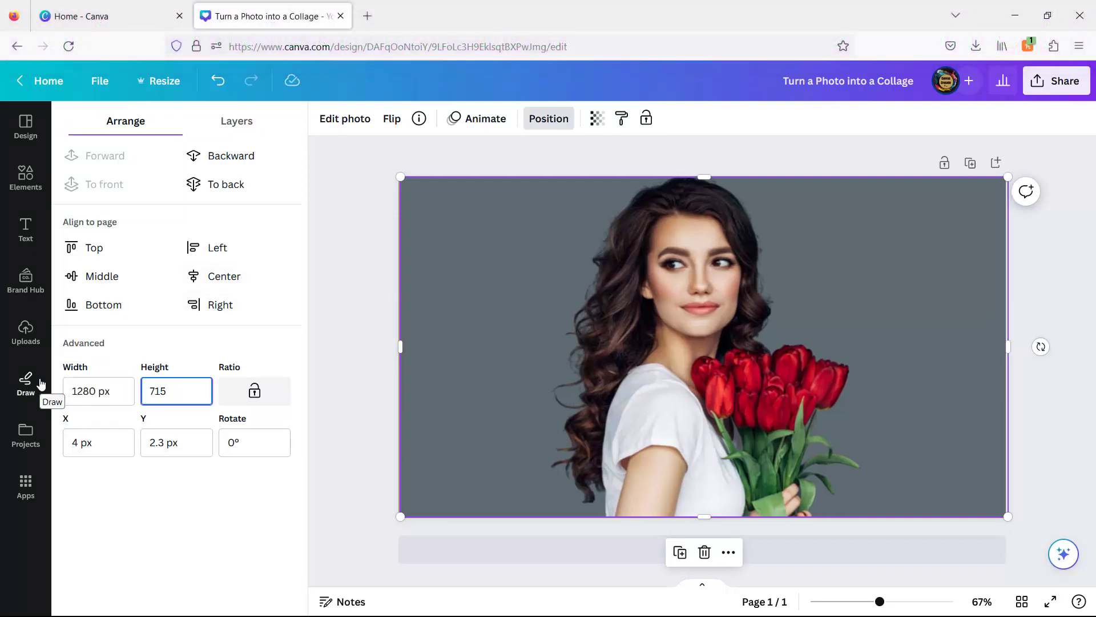
{"action": "key", "text": "Return"}
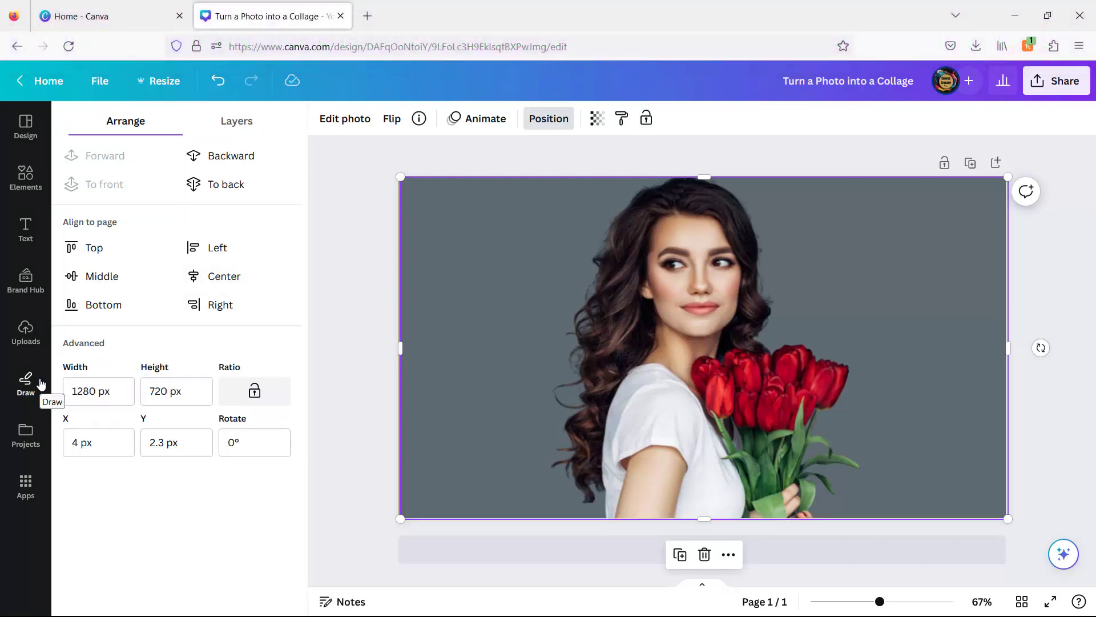
{"action": "left_click", "coordinate": [103, 277]}
{"action": "left_click", "coordinate": [225, 276]}
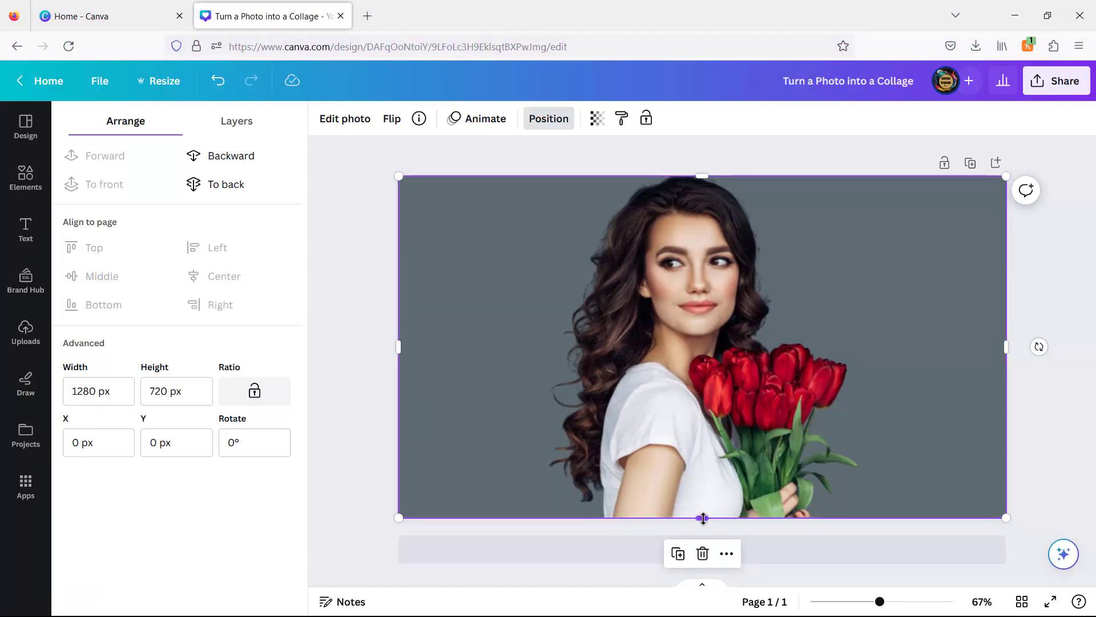
- Crop the unframed photo to the head section above the middle frame, about 292 px wide and 198 px high
{"action": "left_click_drag", "start_coordinate": [704, 518], "coordinate": [710, 270]}
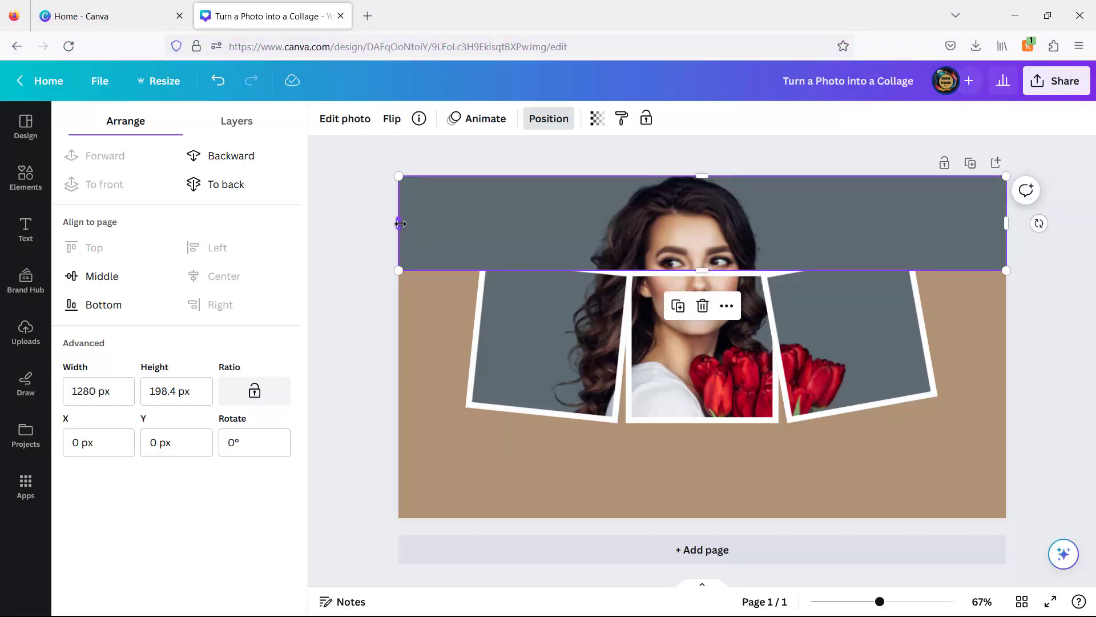
{"action": "left_click_drag", "start_coordinate": [401, 223], "coordinate": [629, 240]}
{"action": "left_click_drag", "start_coordinate": [1007, 223], "coordinate": [773, 231]}
- Move the right frame farther out, then rotate the cropped head section about 3.4° and nudge it slightly up above the middle frame
{"action": "left_click_drag", "start_coordinate": [849, 324], "coordinate": [917, 310]}
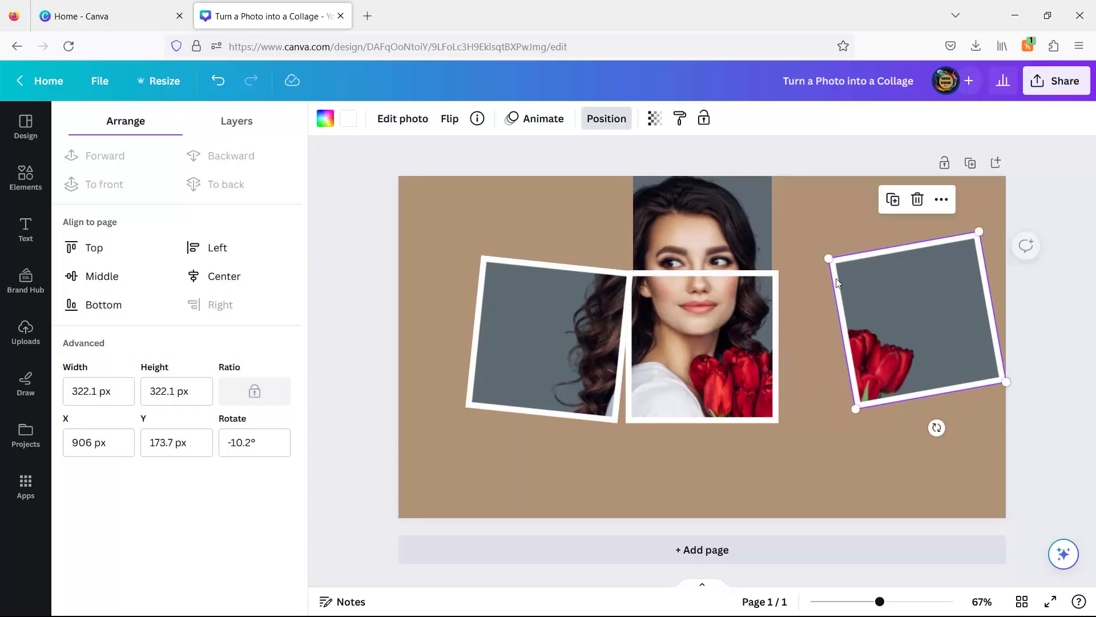
{"action": "left_click", "coordinate": [759, 229]}
{"action": "left_click_drag", "start_coordinate": [773, 223], "coordinate": [809, 229]}
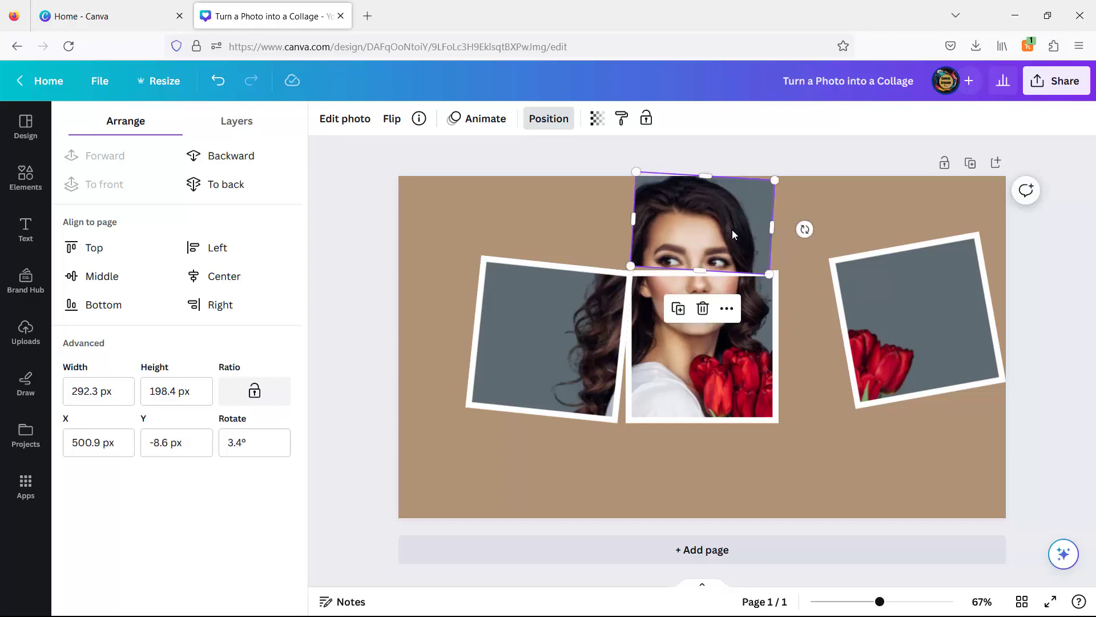
{"action": "left_click_drag", "start_coordinate": [732, 229], "coordinate": [734, 224]}
{"action": "left_click", "coordinate": [808, 245]}
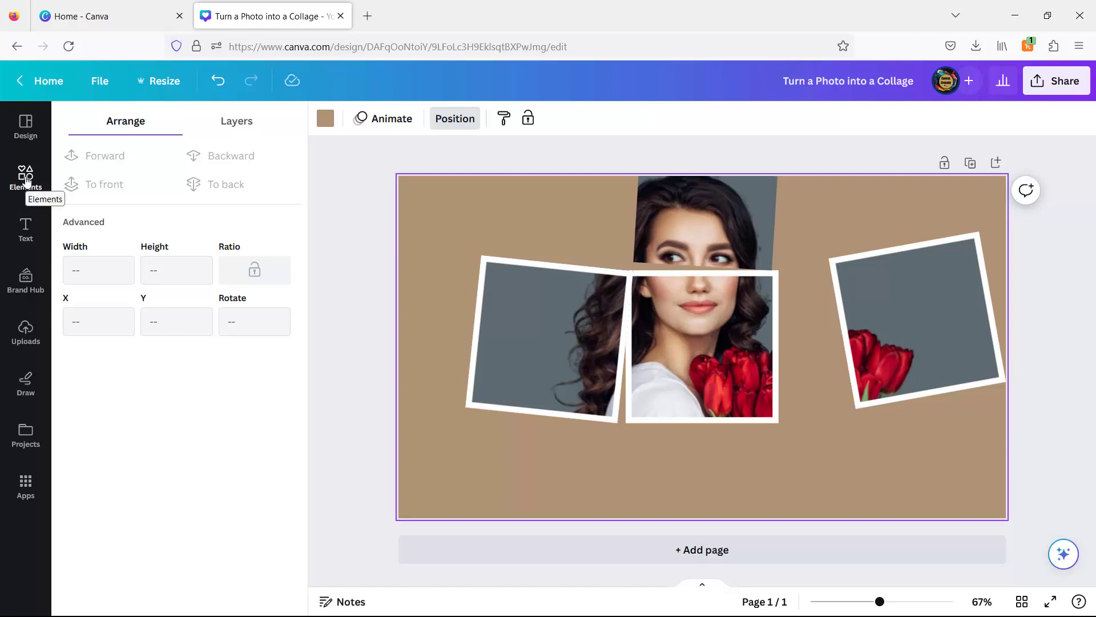
- Straighten the cropped head section to 0° and position it directly above the middle frame
{"action": "left_click", "coordinate": [699, 214]}
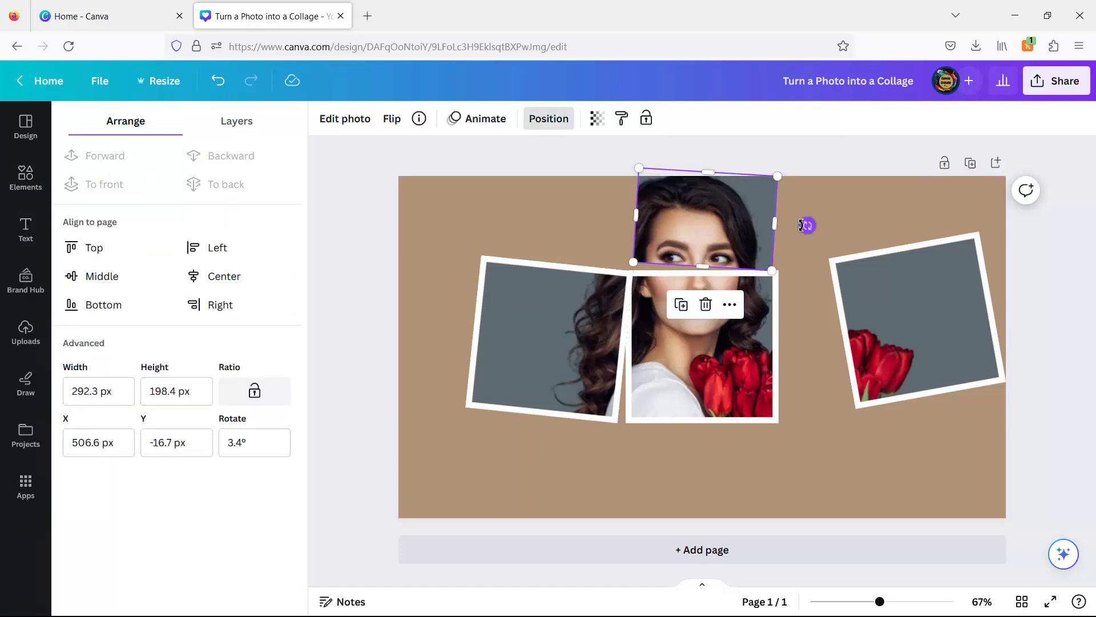
{"action": "left_click_drag", "start_coordinate": [807, 225], "coordinate": [808, 220]}
{"action": "left_click_drag", "start_coordinate": [677, 231], "coordinate": [677, 232]}
- Insert a square shape from the recently used elements and fill it with white
{"action": "left_click", "coordinate": [25, 179]}
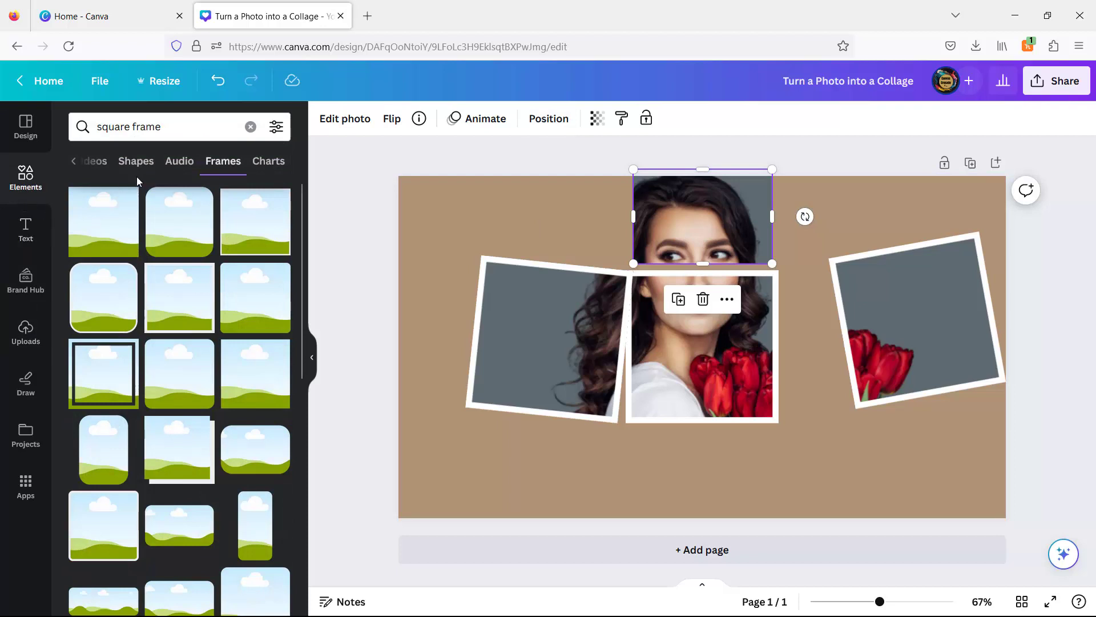
{"action": "left_click", "coordinate": [250, 126]}
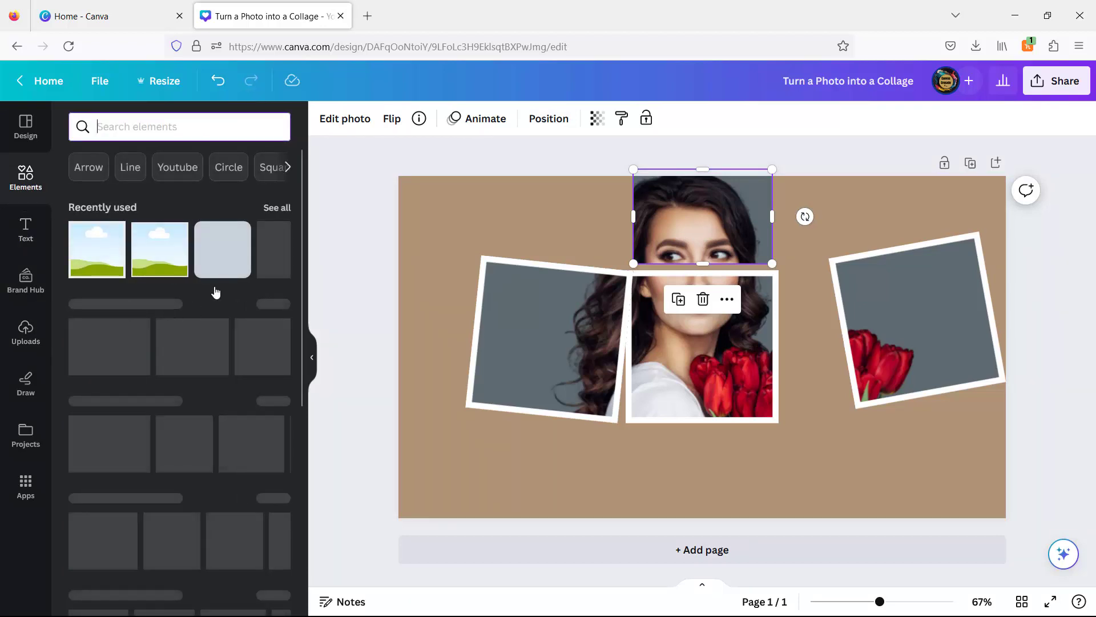
{"action": "left_click", "coordinate": [220, 259]}
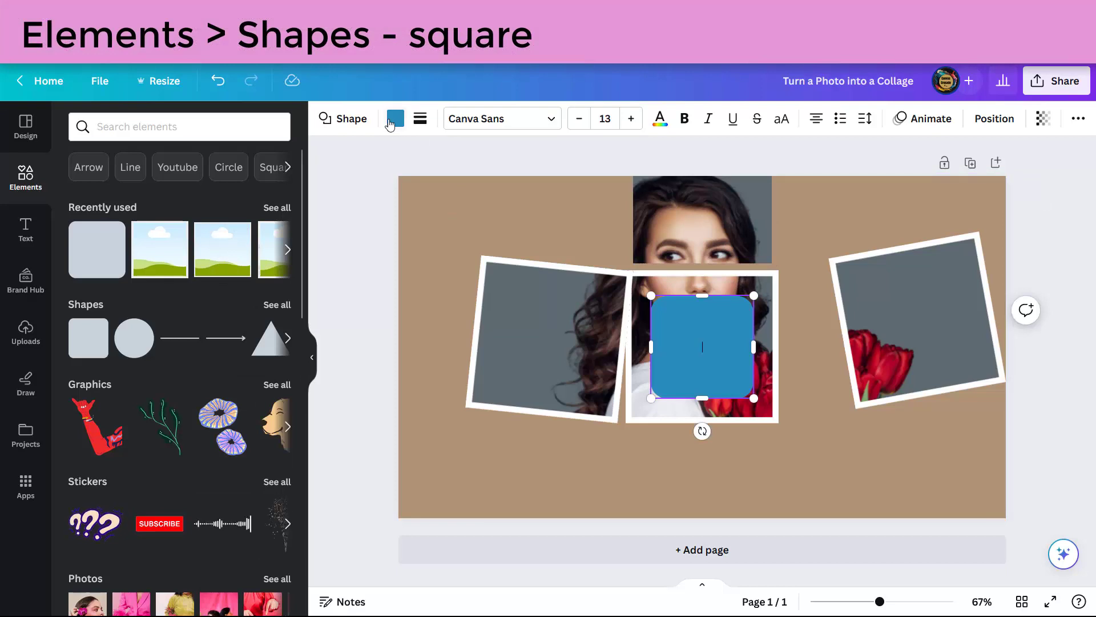
{"action": "left_click", "coordinate": [395, 118]}
{"action": "left_click", "coordinate": [276, 205]}
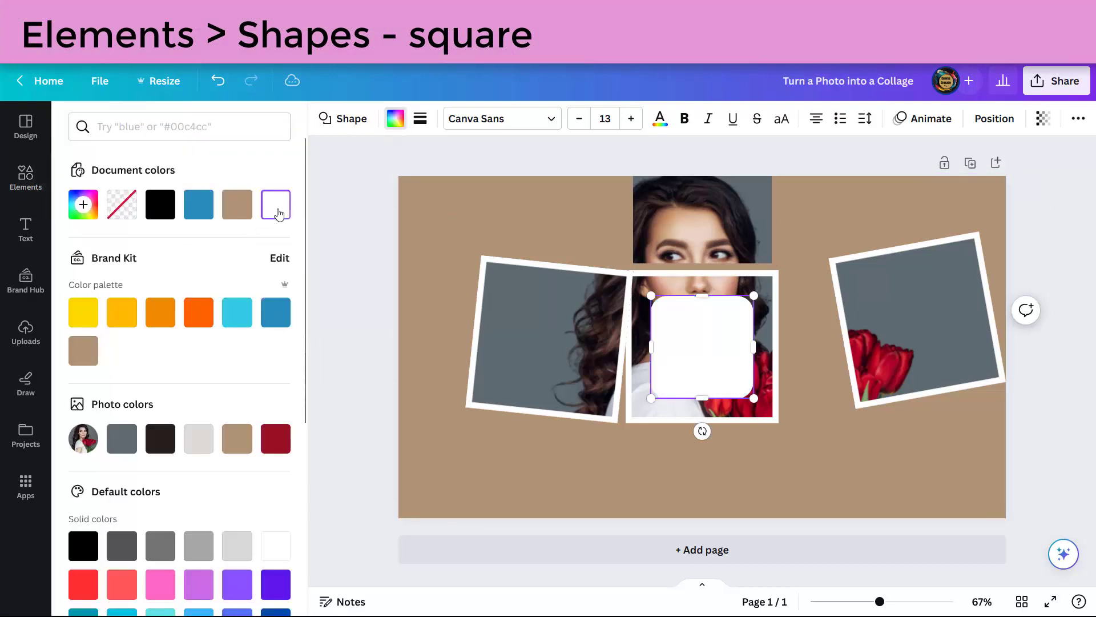
- Remove the white square's corner rounding and enlarge it to cover the middle frame, about 322 × 325 px
{"action": "left_click", "coordinate": [420, 118]}
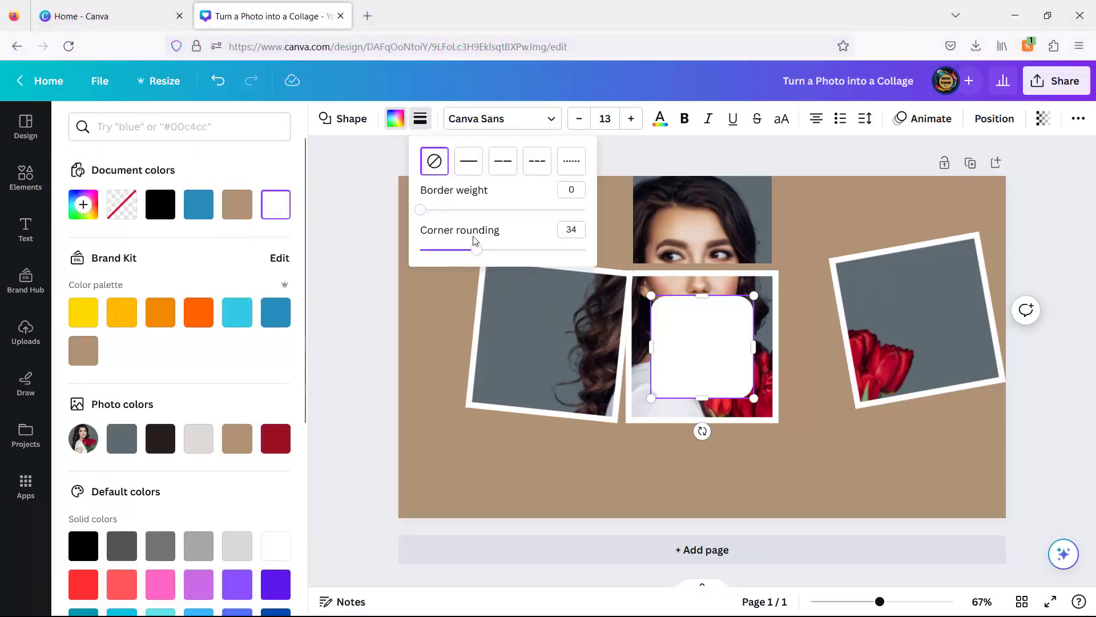
{"action": "left_click_drag", "start_coordinate": [460, 250], "coordinate": [420, 249]}
{"action": "left_click_drag", "start_coordinate": [714, 370], "coordinate": [742, 340]}
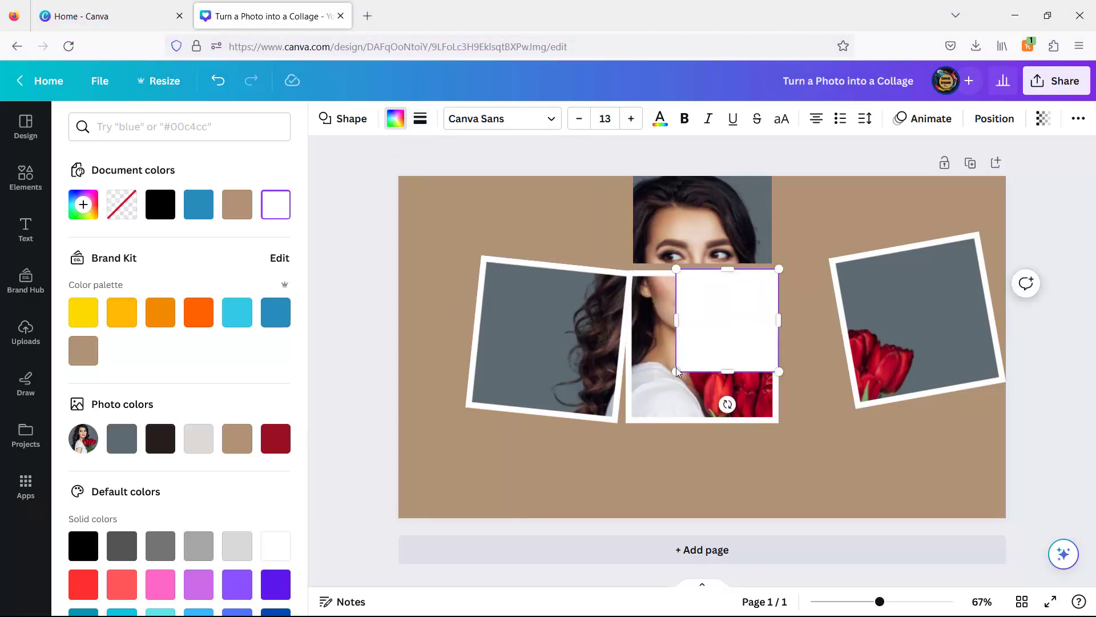
{"action": "left_click_drag", "start_coordinate": [675, 371], "coordinate": [626, 423]}
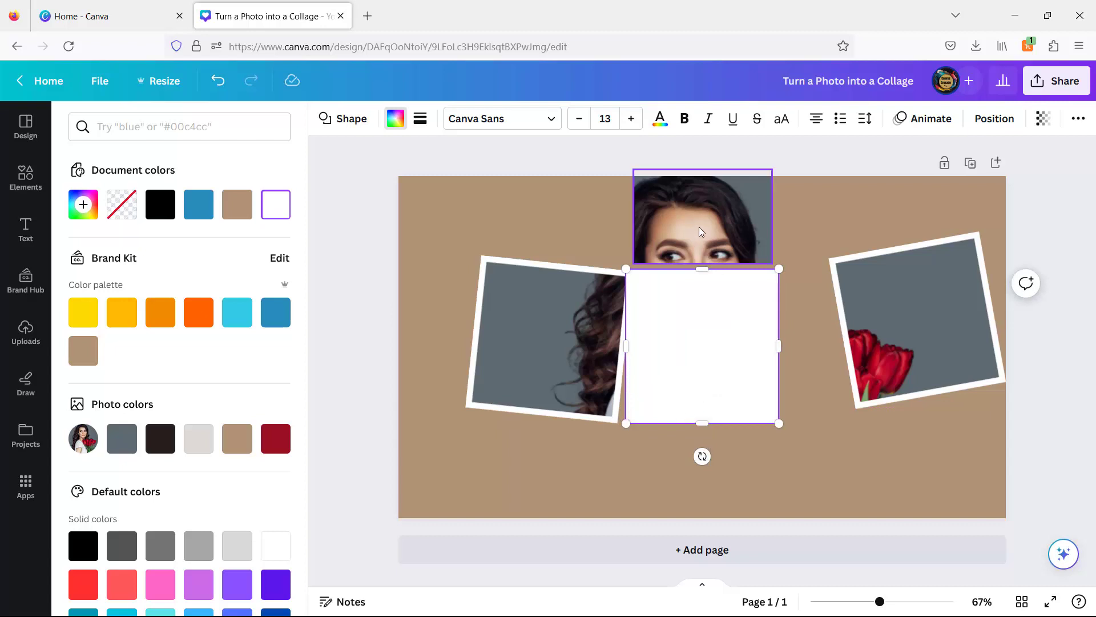
{"action": "left_click", "coordinate": [697, 334]}
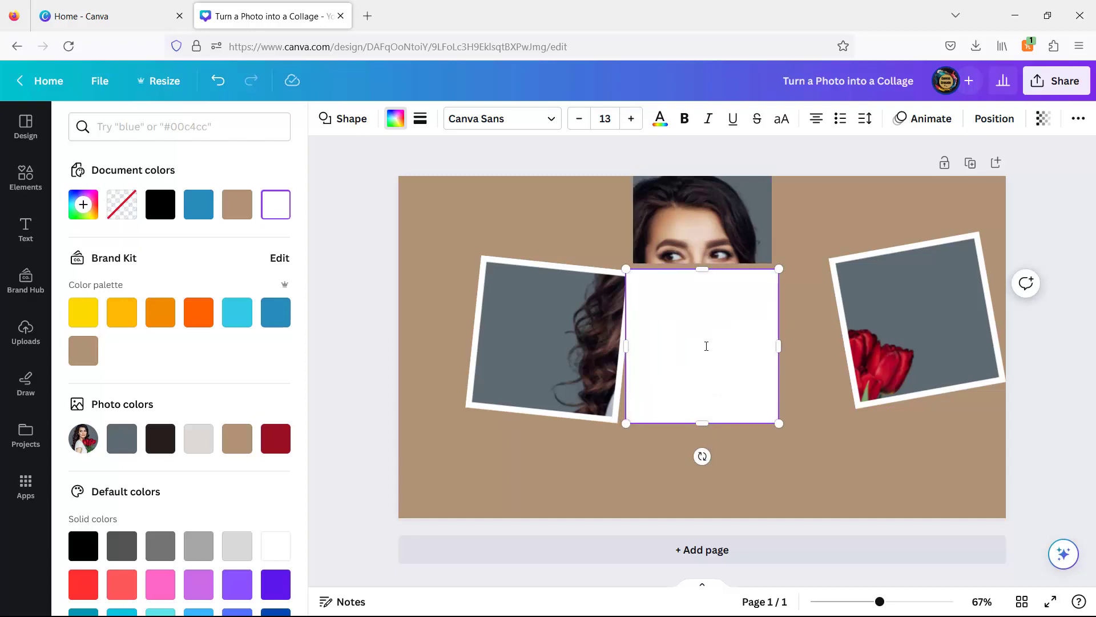
{"action": "left_click", "coordinate": [829, 409]}
- Bring the head section in front of the white square and center the square behind it as a border
{"action": "left_click_drag", "start_coordinate": [739, 387], "coordinate": [746, 349]}
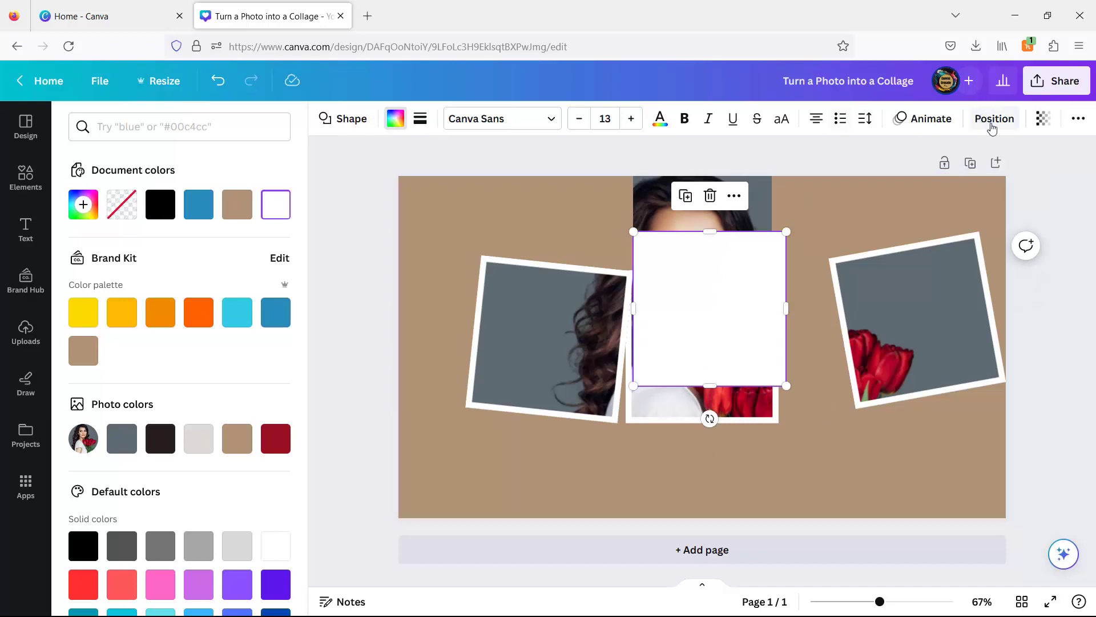
{"action": "left_click", "coordinate": [763, 216]}
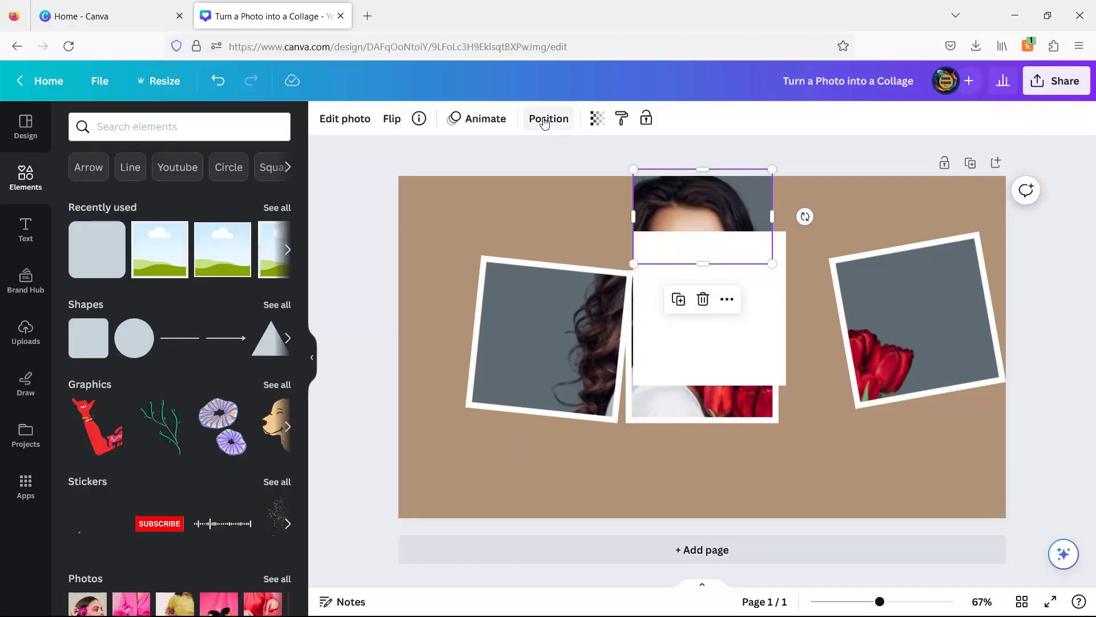
{"action": "left_click", "coordinate": [548, 119]}
{"action": "left_click", "coordinate": [125, 161]}
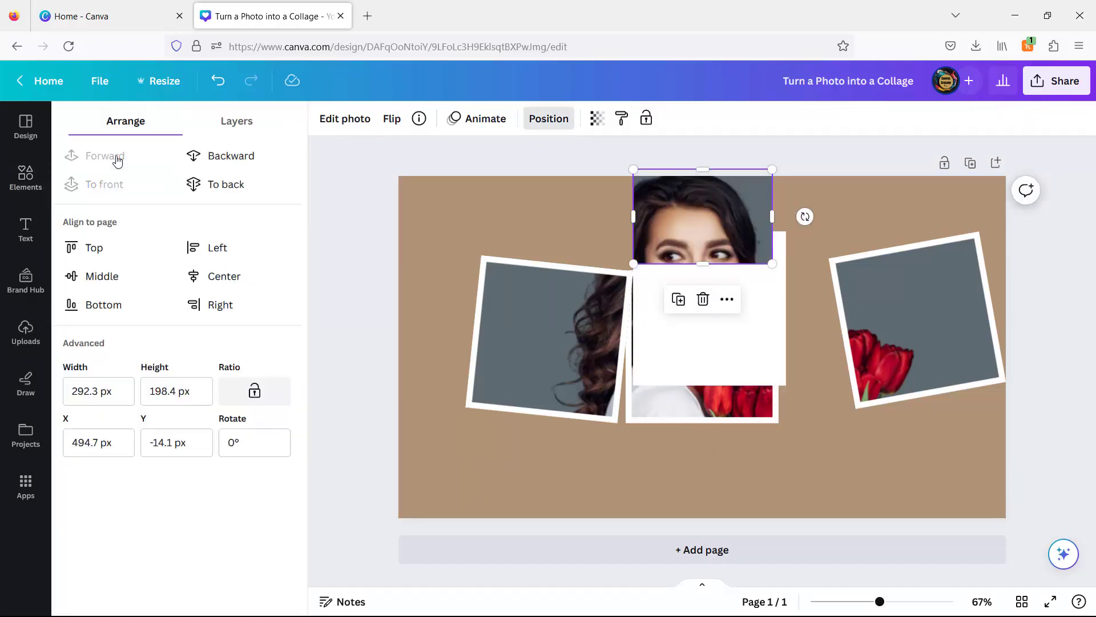
{"action": "left_click", "coordinate": [780, 348]}
{"action": "left_click_drag", "start_coordinate": [776, 352], "coordinate": [767, 236]}
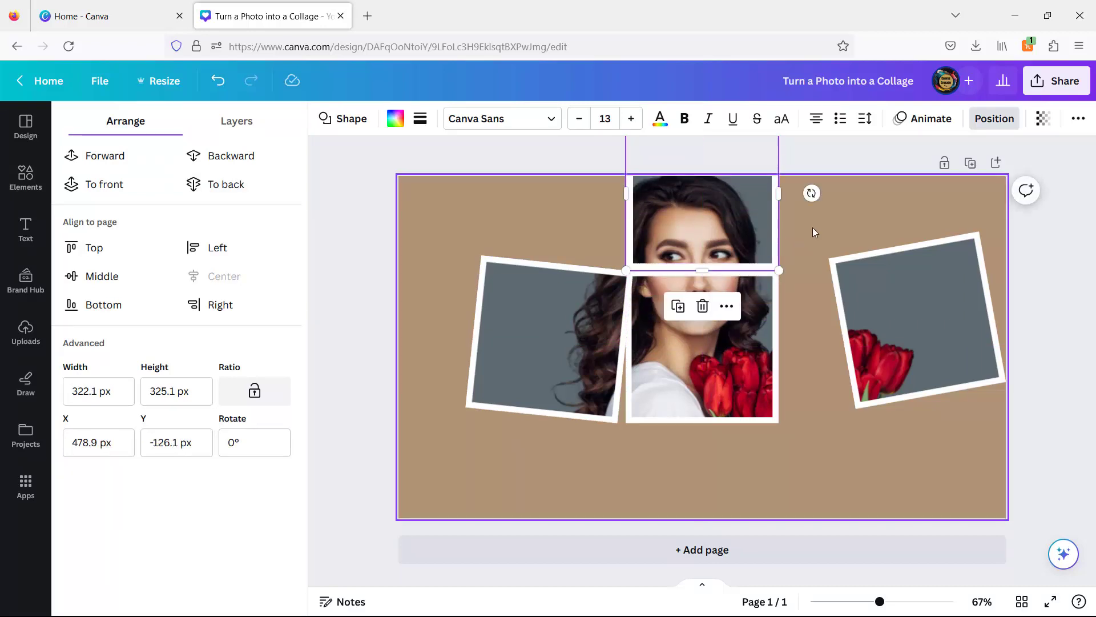
{"action": "left_click", "coordinate": [813, 159]}
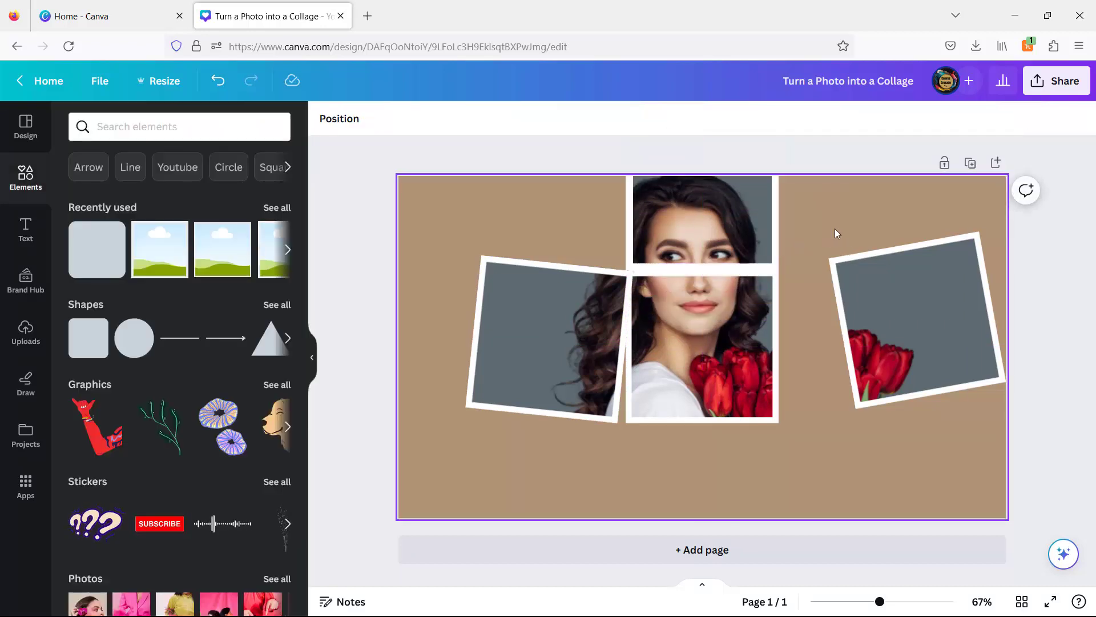
- Group the head section with its white square, then rotate the group slightly clockwise and nudge it above the middle frame
{"action": "left_click_drag", "start_coordinate": [835, 228], "coordinate": [737, 216]}
{"action": "left_click", "coordinate": [664, 307]}
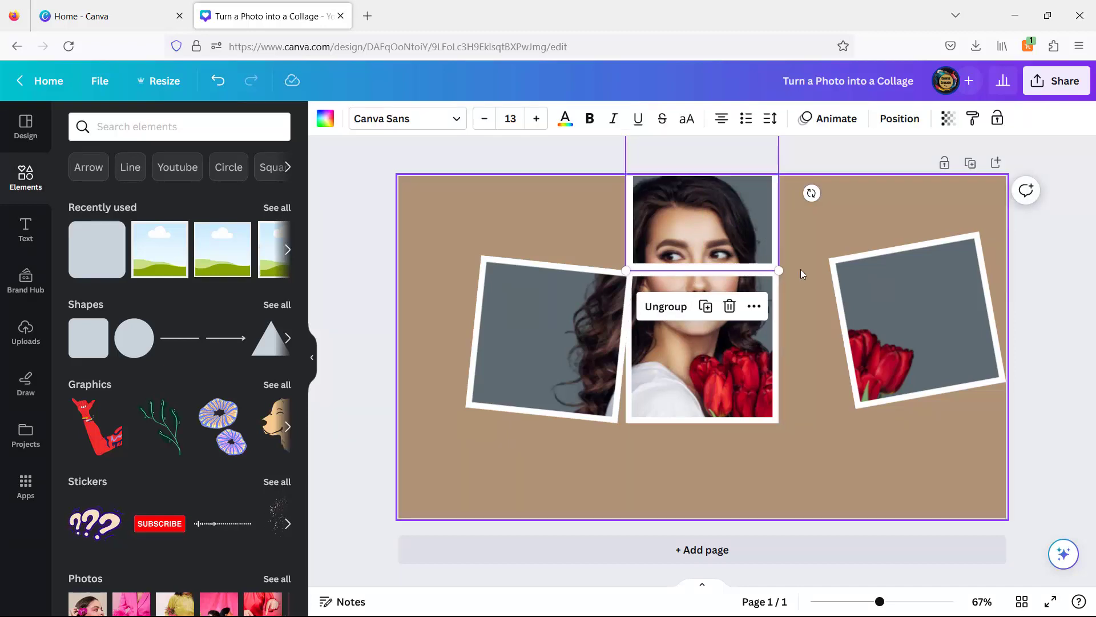
{"action": "left_click_drag", "start_coordinate": [811, 194], "coordinate": [810, 198]}
{"action": "left_click_drag", "start_coordinate": [714, 233], "coordinate": [717, 230]}
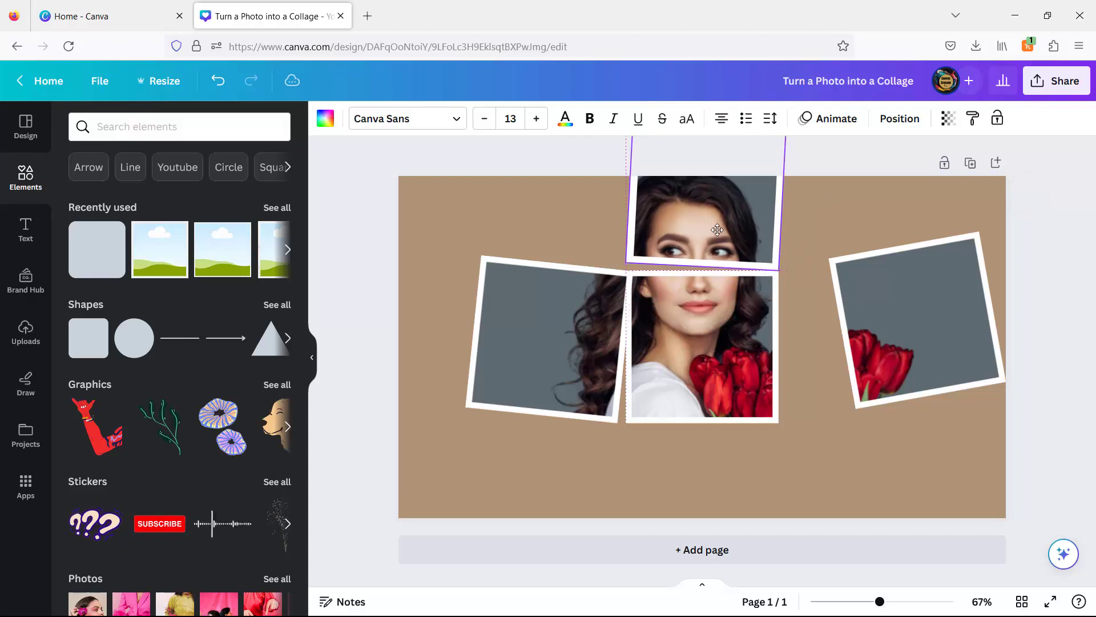
{"action": "left_click", "coordinate": [553, 208]}
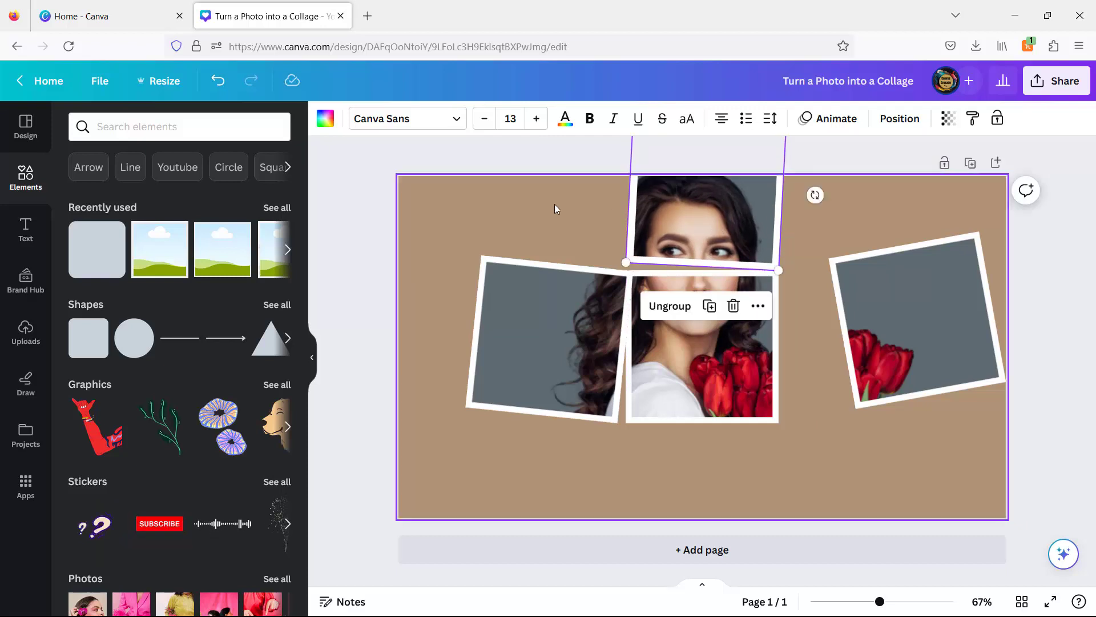
- Set the head group's tilt to about 5° and move it down to meet the middle frame's upper edge
{"action": "left_click", "coordinate": [742, 248]}
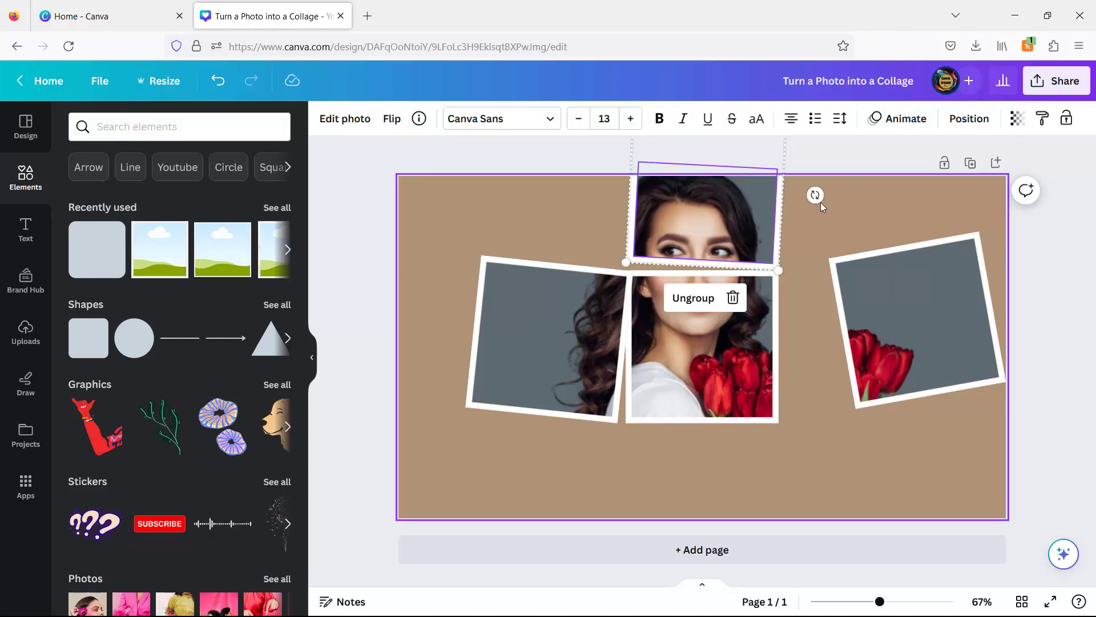
{"action": "left_click_drag", "start_coordinate": [820, 191], "coordinate": [812, 190]}
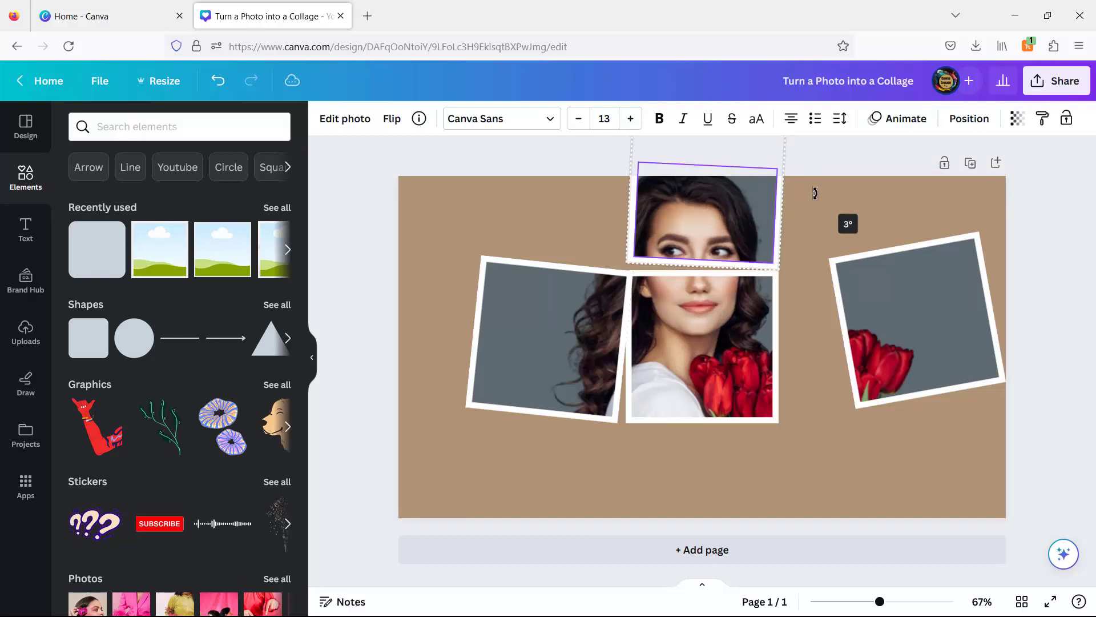
{"action": "left_click", "coordinate": [693, 223]}
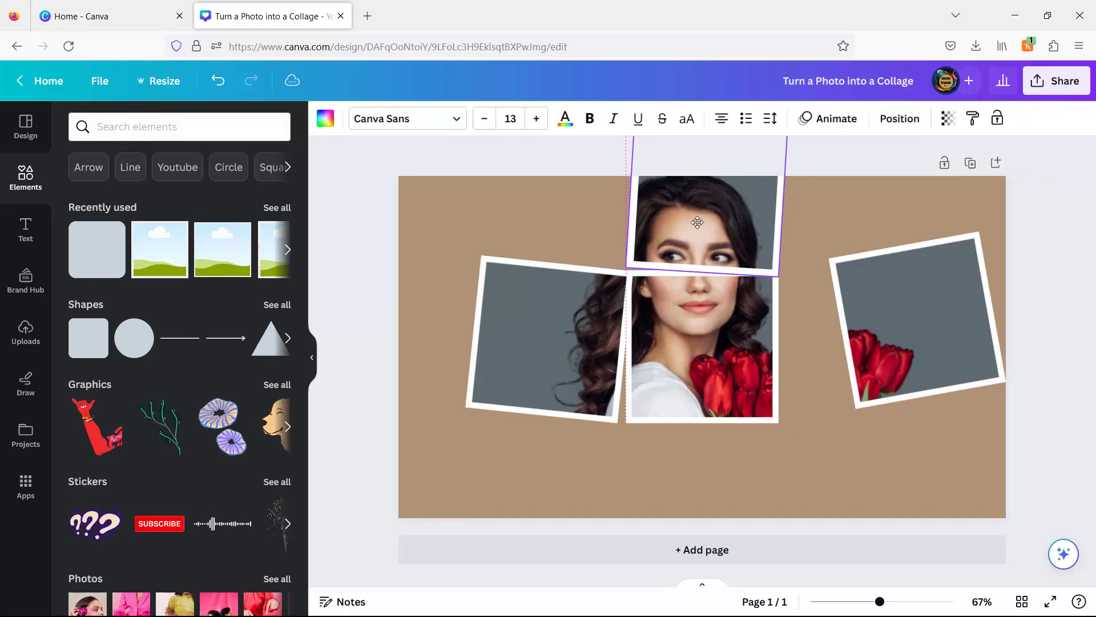
{"action": "left_click_drag", "start_coordinate": [817, 201], "coordinate": [814, 204]}
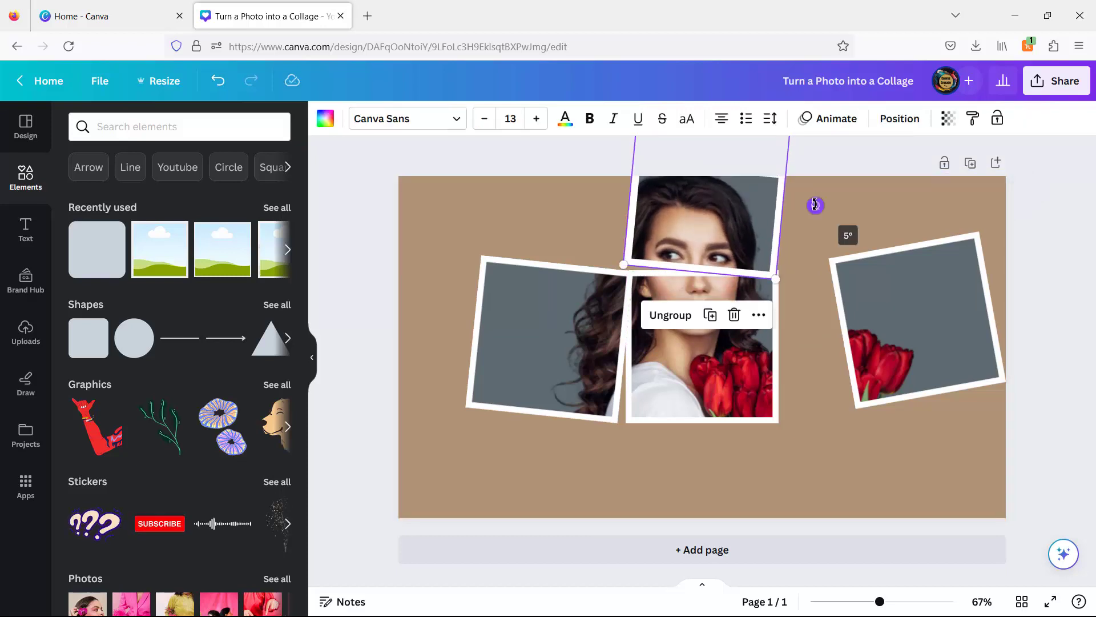
{"action": "left_click", "coordinate": [550, 220]}
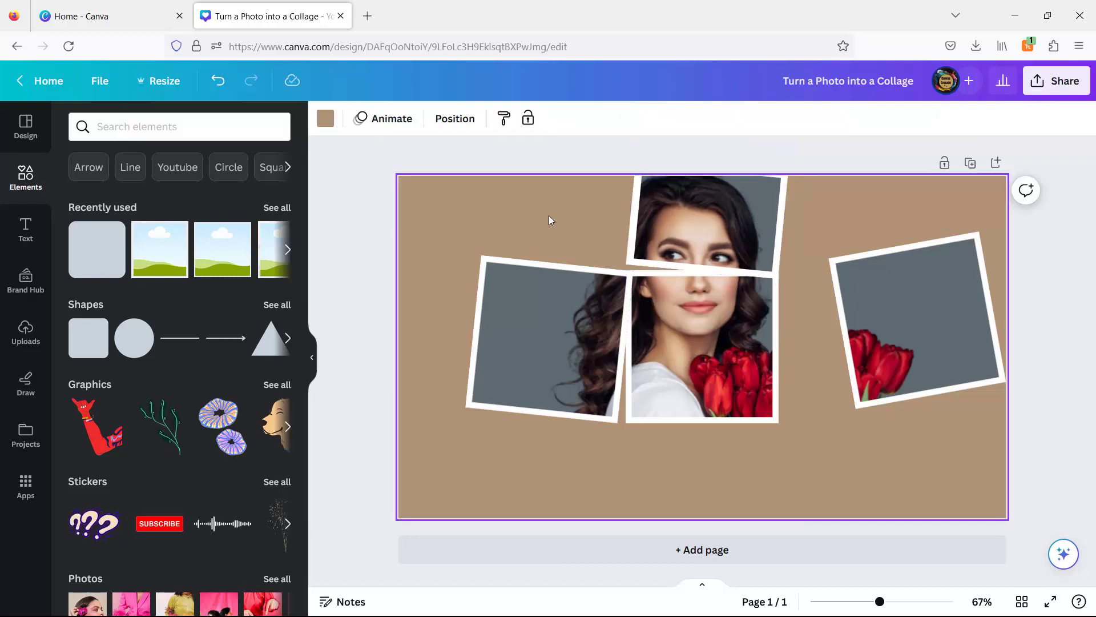
- Move the right frame back against the middle frame and nudge the left frame slightly closer to it
{"action": "left_click", "coordinate": [26, 331]}
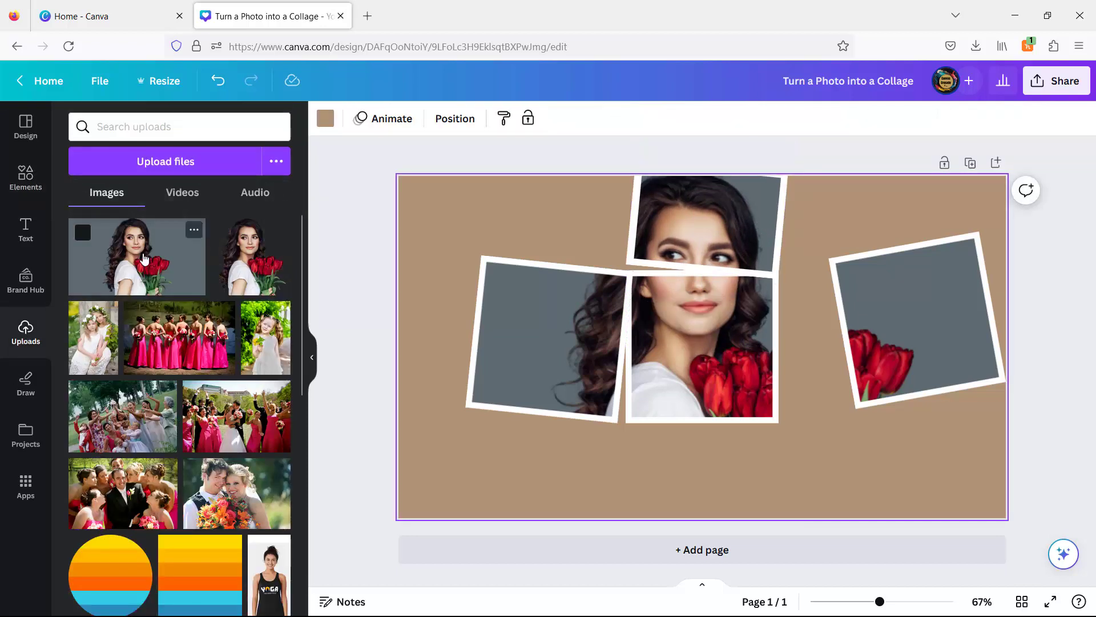
{"action": "left_click_drag", "start_coordinate": [905, 341], "coordinate": [834, 361]}
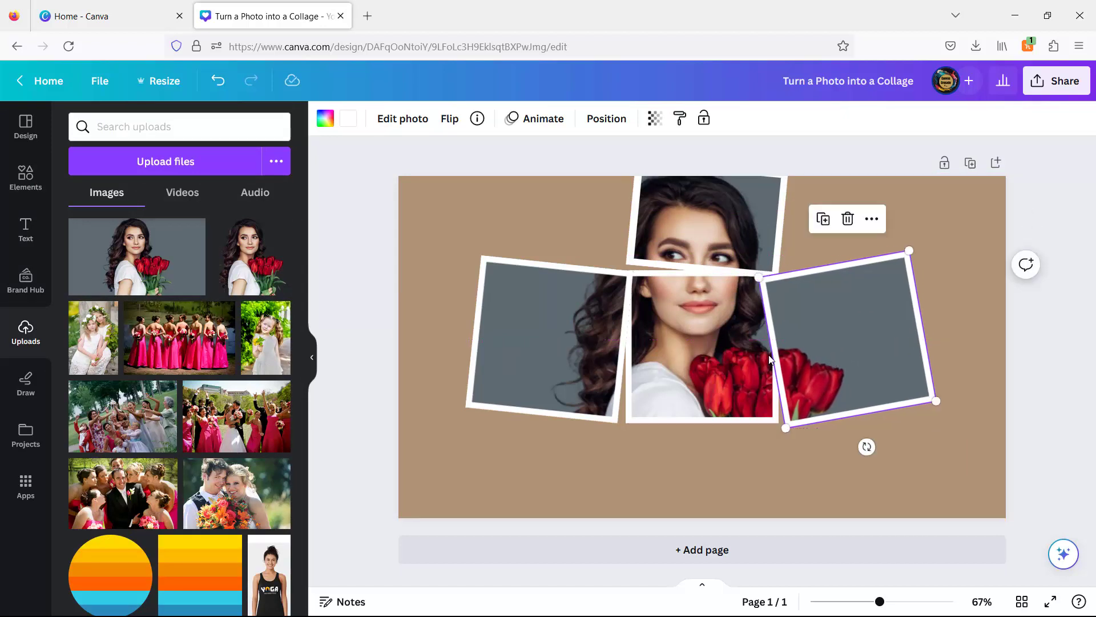
{"action": "left_click_drag", "start_coordinate": [565, 330], "coordinate": [570, 328]}
{"action": "left_click", "coordinate": [607, 118]}
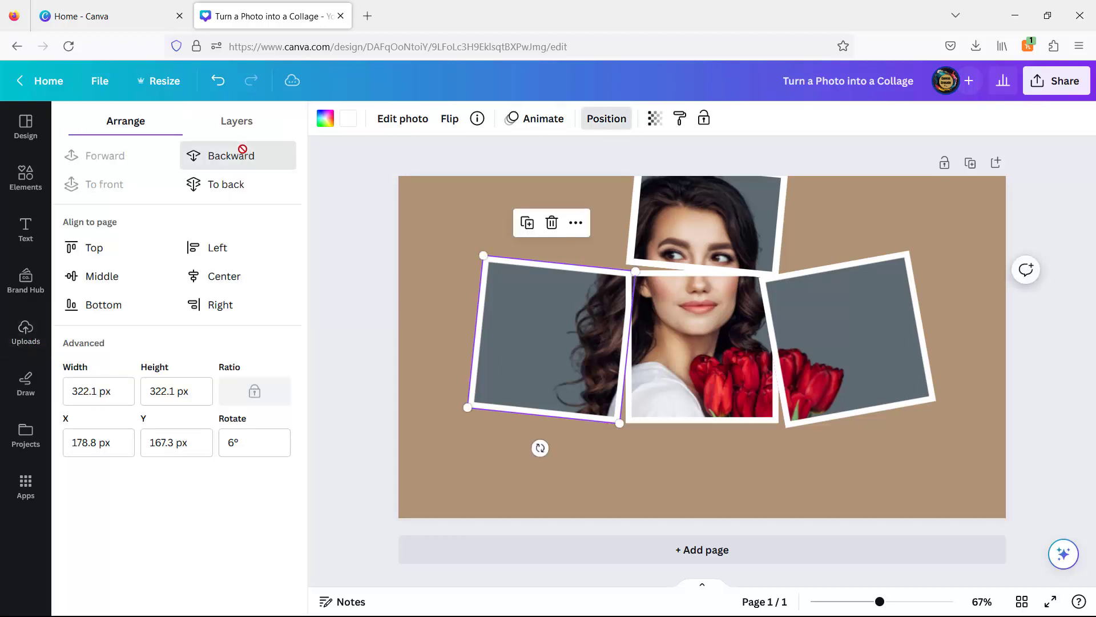
{"action": "left_click", "coordinate": [368, 285]}
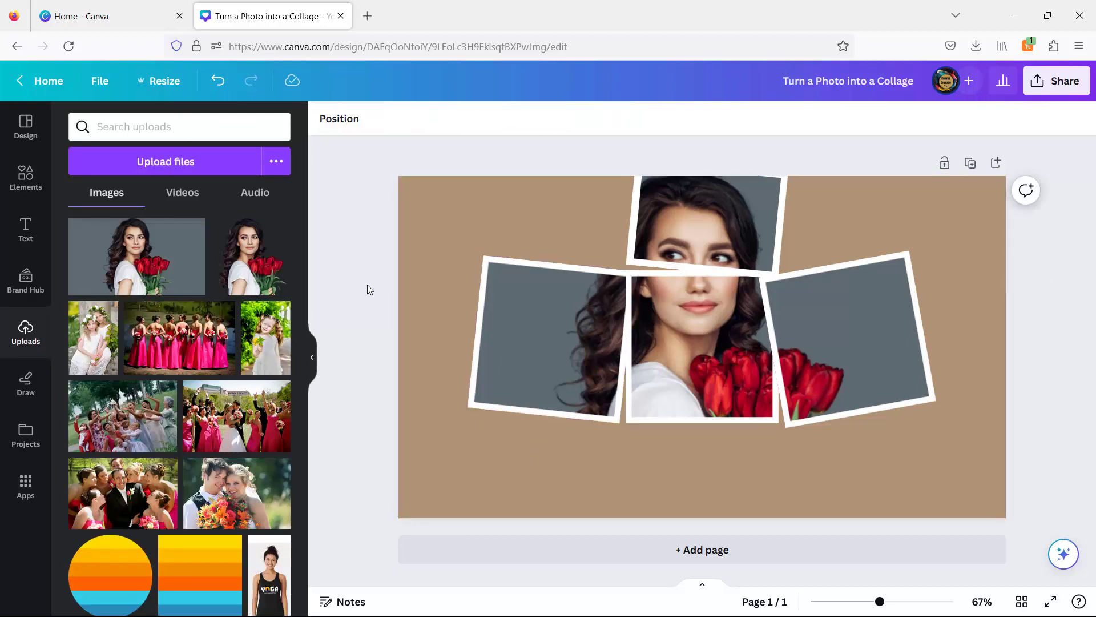
- Duplicate the head section's white square, place the copy above the left frame and tilt it counterclockwise
{"action": "left_click", "coordinate": [163, 240]}
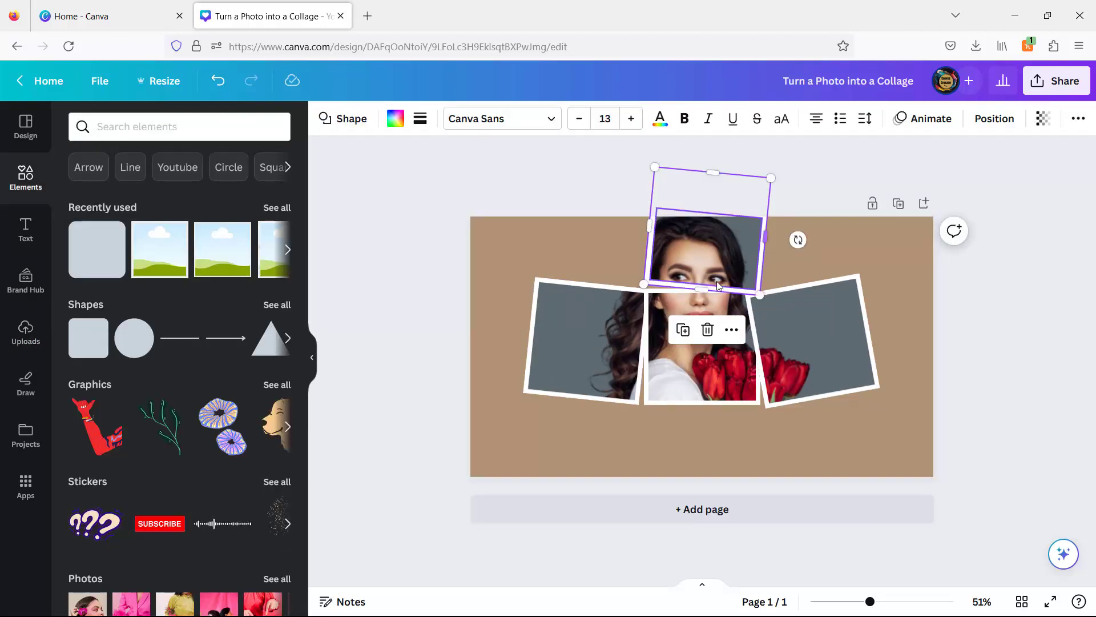
{"action": "left_click", "coordinate": [682, 329]}
{"action": "left_click_drag", "start_coordinate": [720, 234], "coordinate": [683, 211]}
{"action": "left_click_drag", "start_coordinate": [602, 237], "coordinate": [635, 252]}
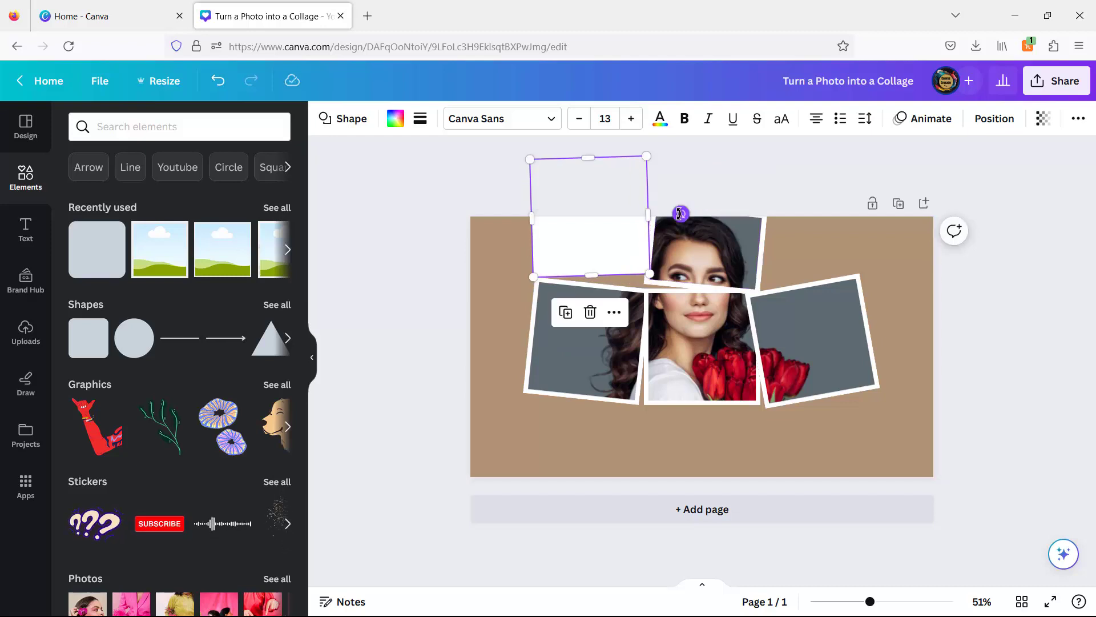
{"action": "left_click_drag", "start_coordinate": [680, 214], "coordinate": [683, 201]}
{"action": "left_click_drag", "start_coordinate": [610, 235], "coordinate": [605, 261]}
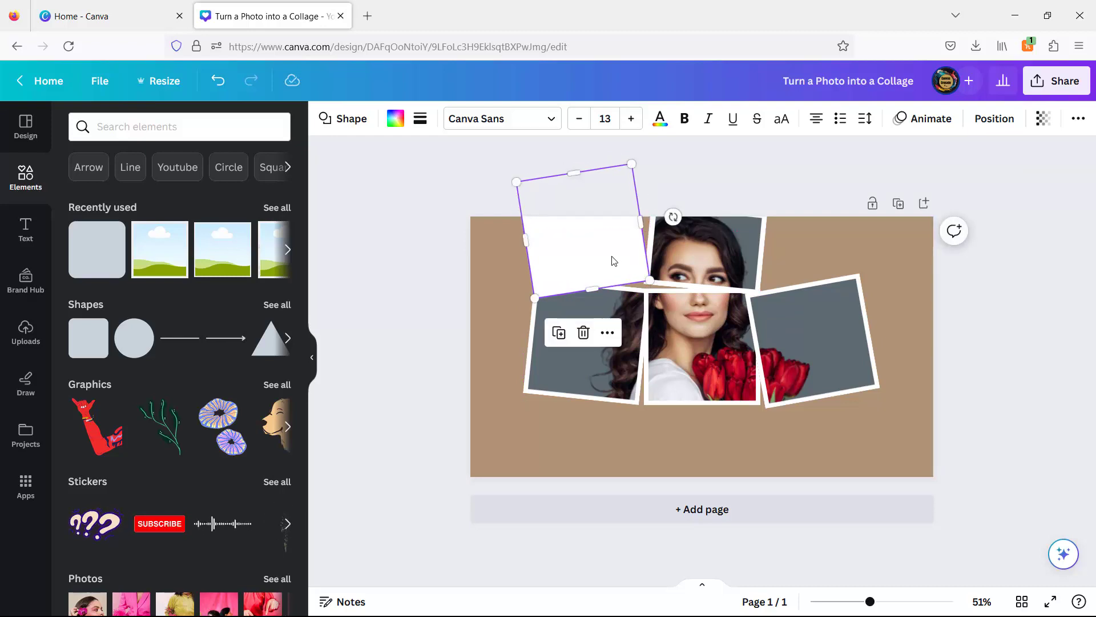
{"action": "left_click", "coordinate": [678, 201]}
- Insert another unframed copy of the woman photo and enlarge it to cover the page without making it the background
{"action": "left_click", "coordinate": [26, 331]}
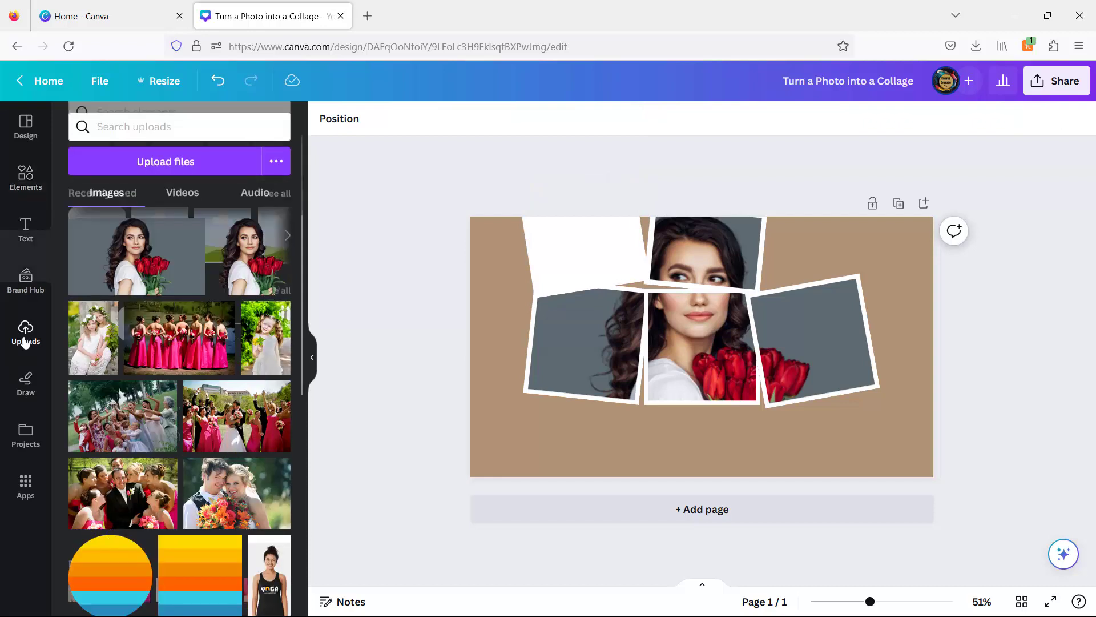
{"action": "left_click", "coordinate": [133, 251]}
{"action": "left_click_drag", "start_coordinate": [639, 312], "coordinate": [448, 259]}
{"action": "left_click_drag", "start_coordinate": [766, 382], "coordinate": [927, 472]}
{"action": "key", "text": "ctrl+z"}
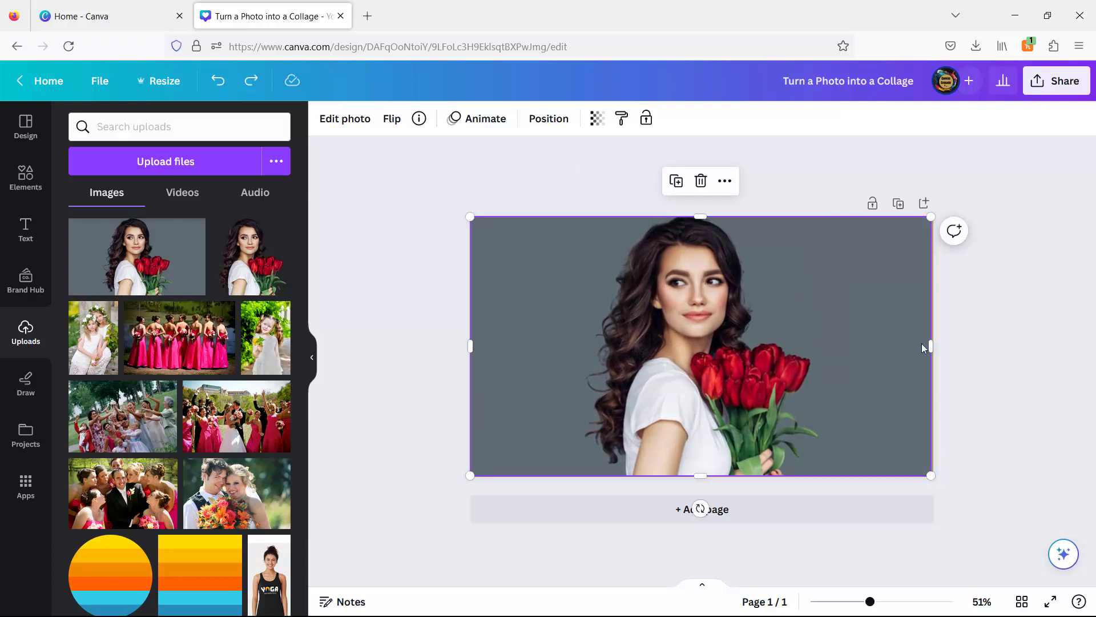
- Crop the unframed photo to the section above the left frame, beside the head section
{"action": "left_click_drag", "start_coordinate": [928, 344], "coordinate": [644, 347]}
{"action": "left_click_drag", "start_coordinate": [469, 345], "coordinate": [511, 347]}
{"action": "left_click_drag", "start_coordinate": [622, 474], "coordinate": [622, 279]}
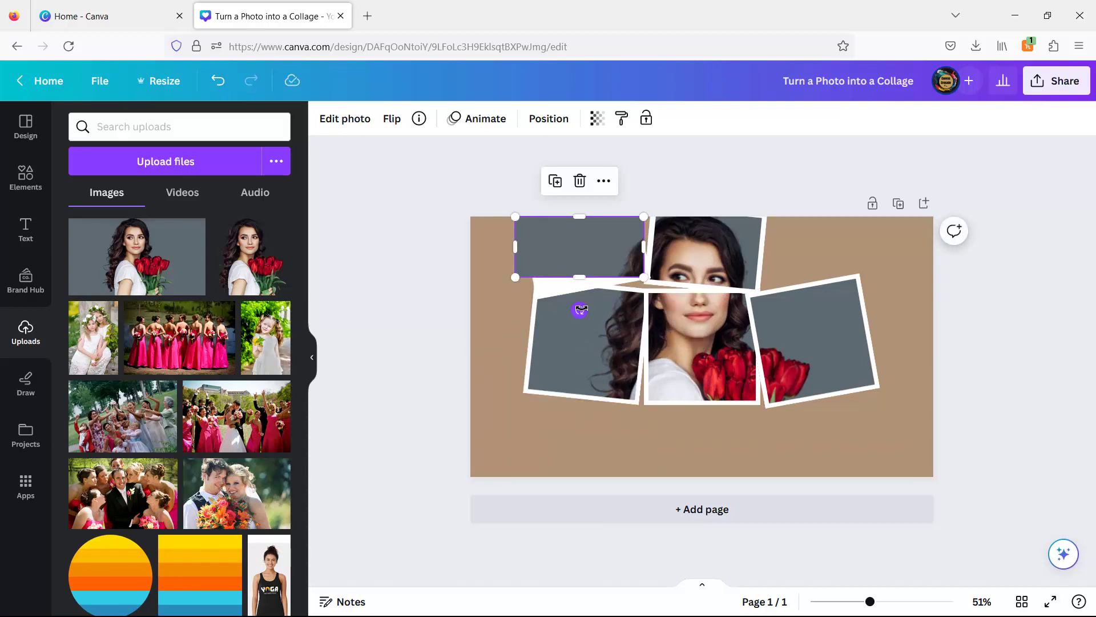
- Tilt the cropped section to match the white square above the left frame and trim it to leave a white border
{"action": "mouse_move", "coordinate": [580, 311]}
{"action": "left_mouse_down"}
{"action": "mouse_move", "coordinate": [602, 316]}
{"action": "mouse_move", "coordinate": [594, 318]}
{"action": "left_mouse_up"}
{"action": "left_click_drag", "start_coordinate": [609, 242], "coordinate": [605, 247]}
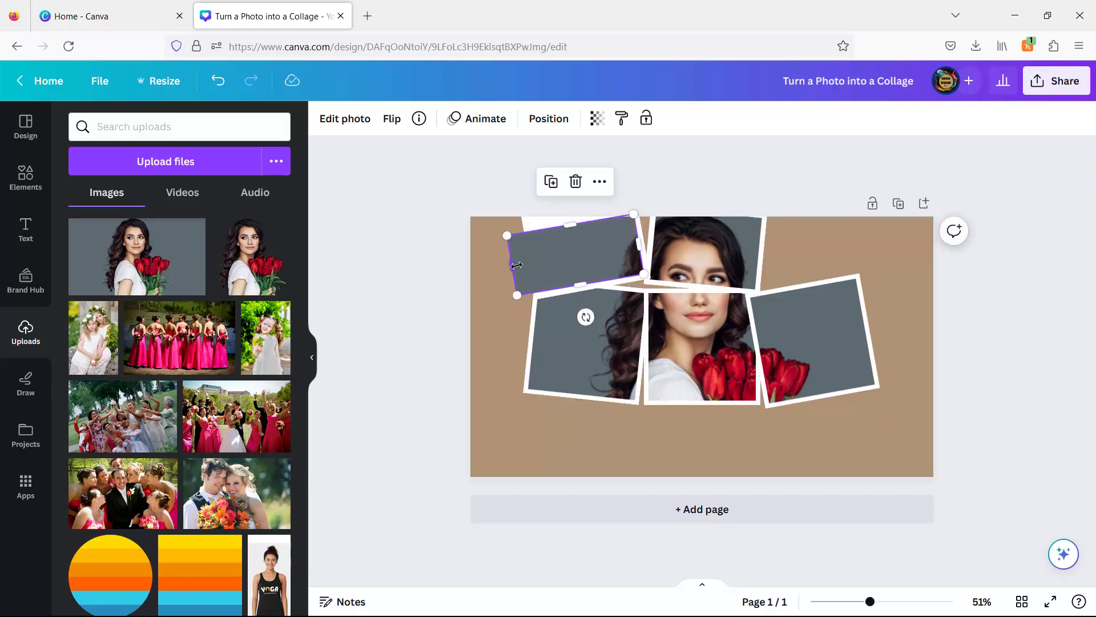
{"action": "left_click_drag", "start_coordinate": [512, 266], "coordinate": [537, 265]}
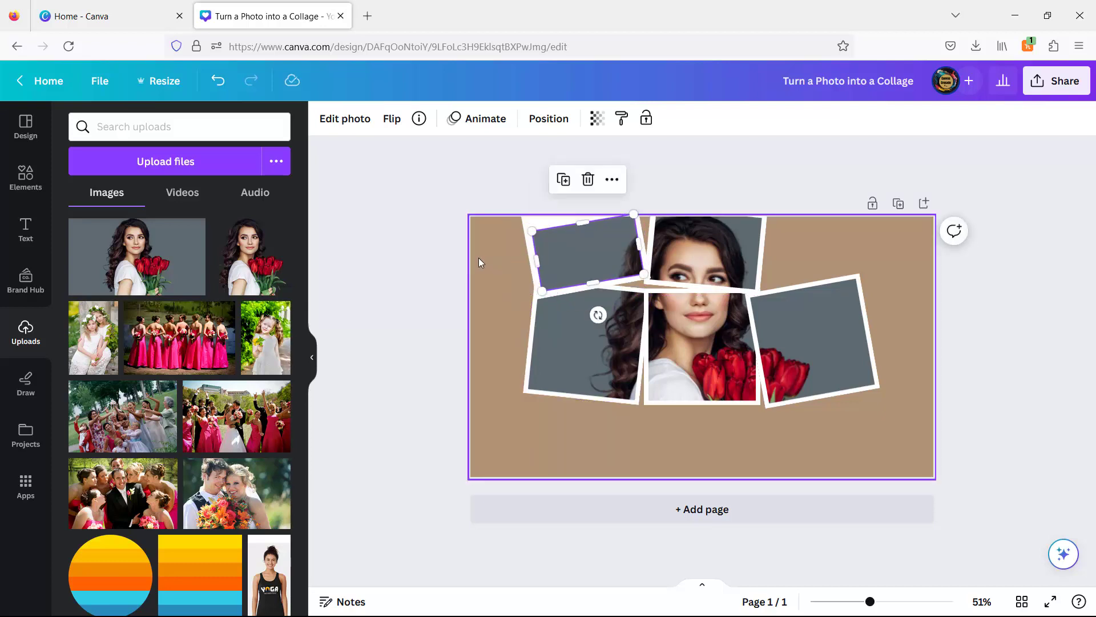
{"action": "left_click", "coordinate": [478, 258]}
{"action": "left_click", "coordinate": [21, 176]}
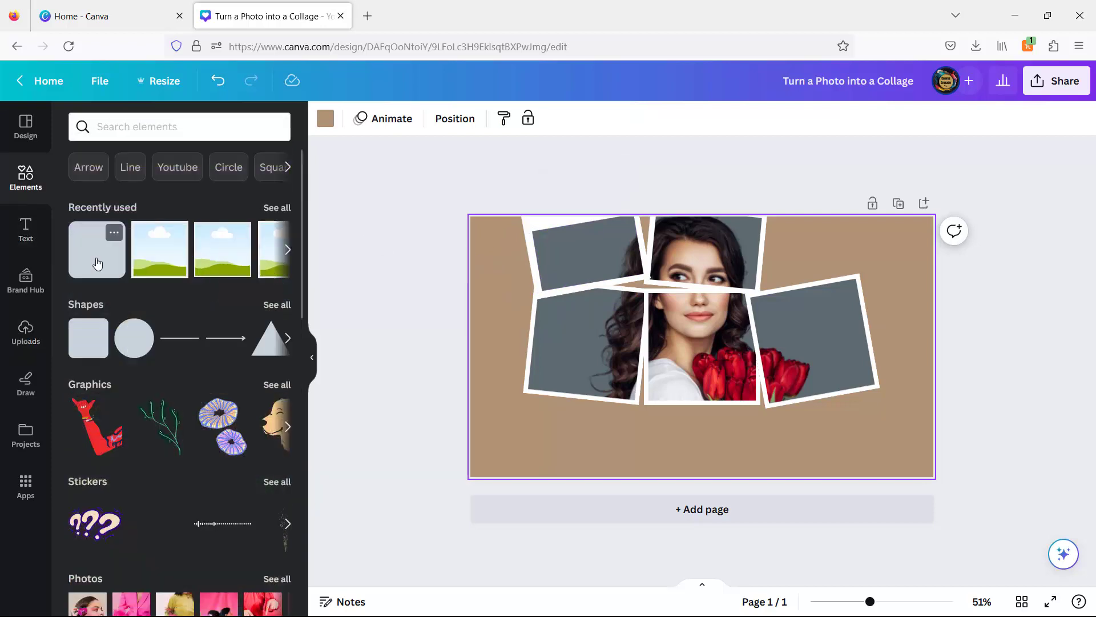
- Add a square shape, fill it with the photo's grey #5e6a6f and remove its corner rounding
{"action": "left_click", "coordinate": [97, 251]}
{"action": "left_click", "coordinate": [393, 119]}
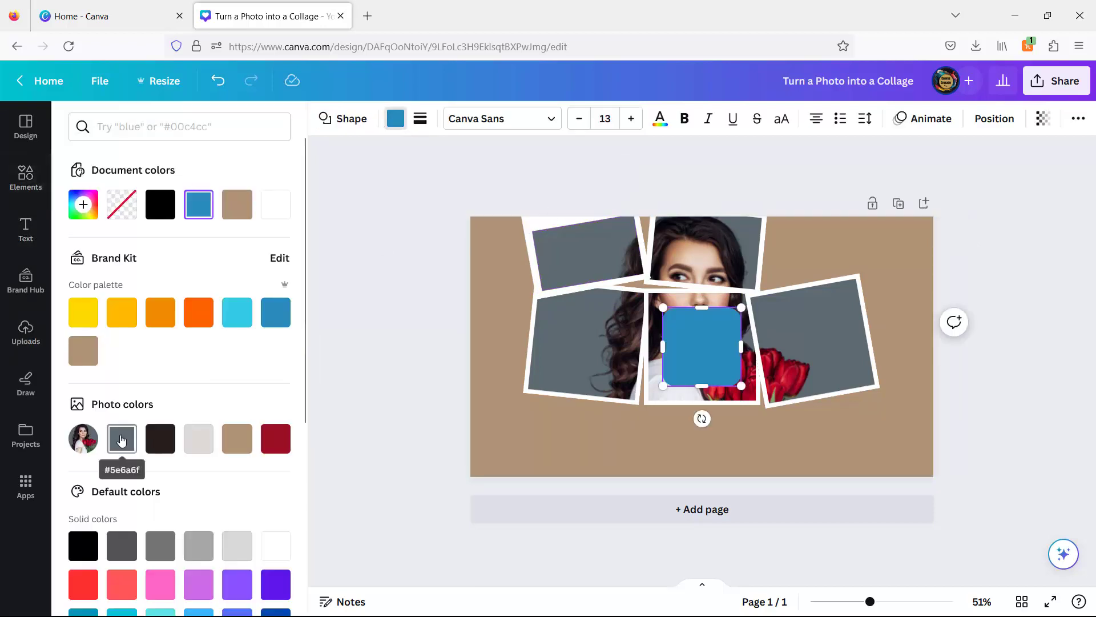
{"action": "left_click", "coordinate": [122, 439]}
{"action": "left_click", "coordinate": [420, 119]}
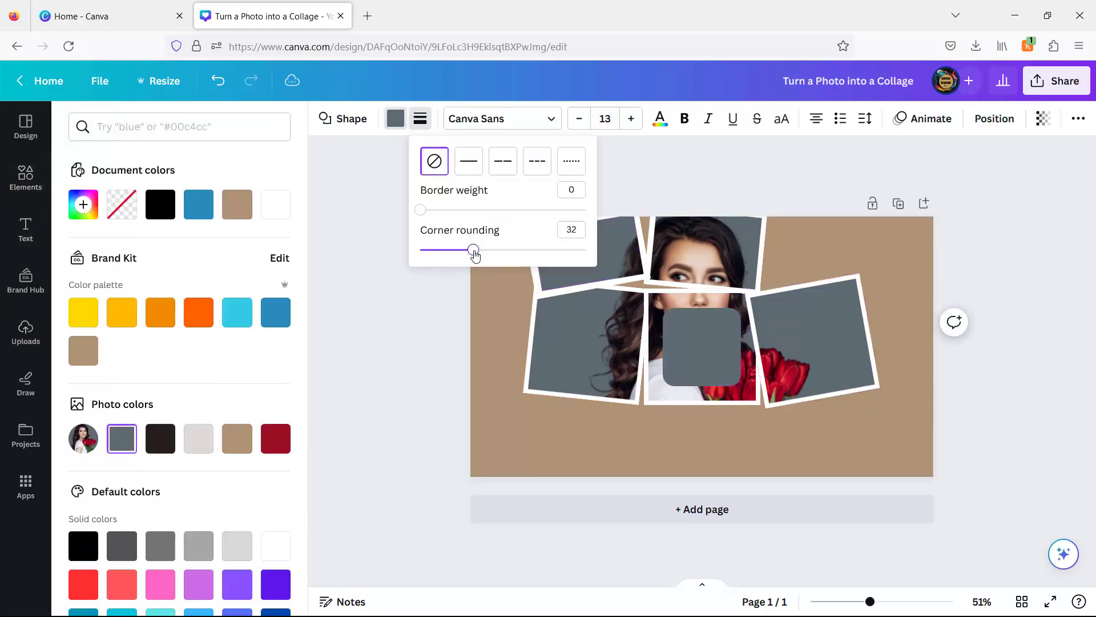
- Place the grey square over the top of the tile above the left frame, tilted counterclockwise to match, covering its upper white border
{"action": "left_click_drag", "start_coordinate": [695, 342], "coordinate": [573, 196]}
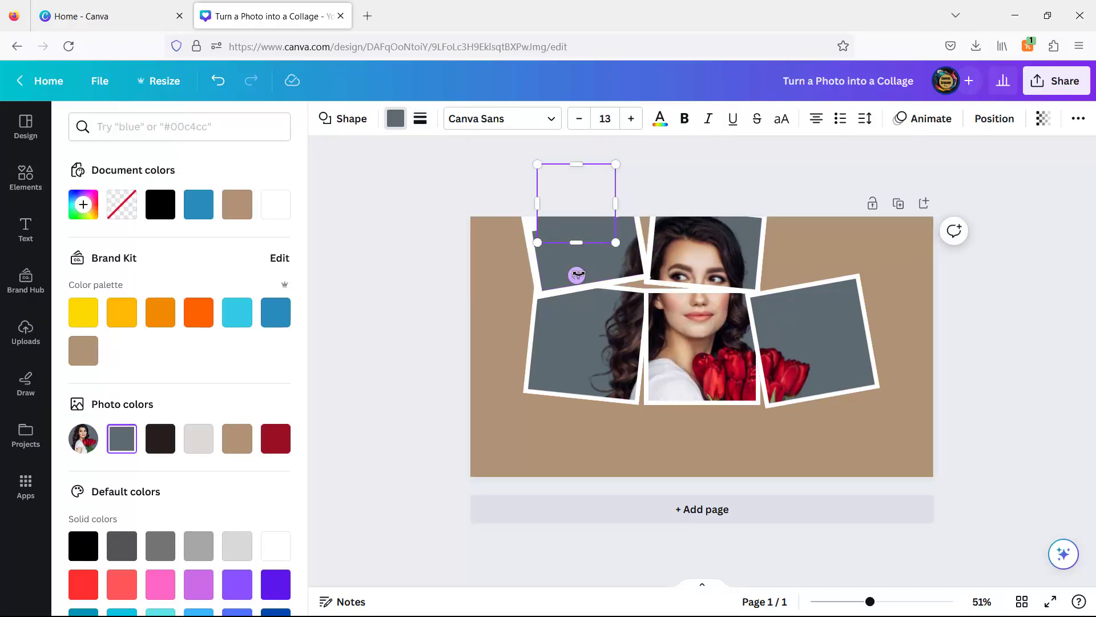
{"action": "left_click_drag", "start_coordinate": [578, 275], "coordinate": [596, 276]}
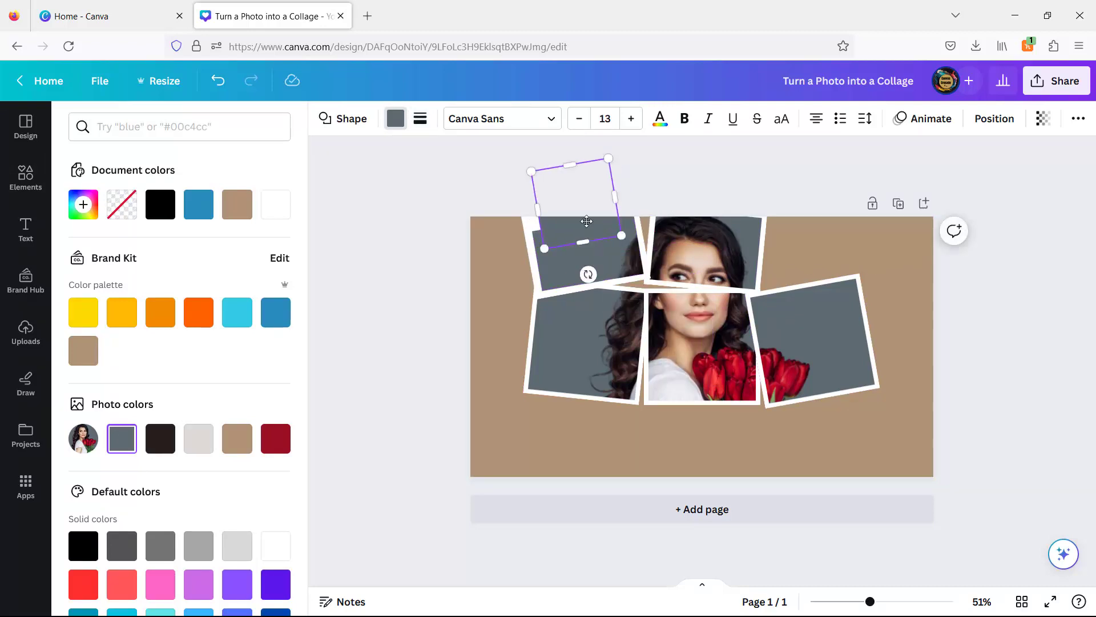
{"action": "left_click_drag", "start_coordinate": [586, 221], "coordinate": [620, 205]}
{"action": "key", "text": "Escape"}
{"action": "key", "text": "Delete"}
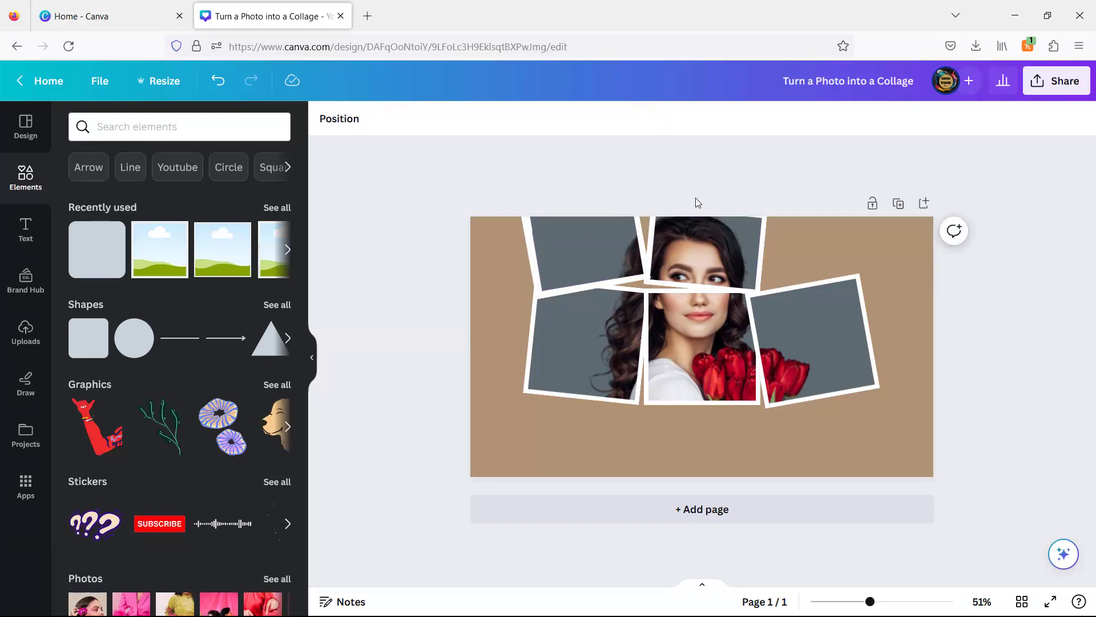
- Place a white square above the right frame, beside the head section, and tilt it 4° clockwise
{"action": "left_click_drag", "start_coordinate": [109, 262], "coordinate": [829, 227]}
{"action": "left_click_drag", "start_coordinate": [901, 201], "coordinate": [903, 215]}
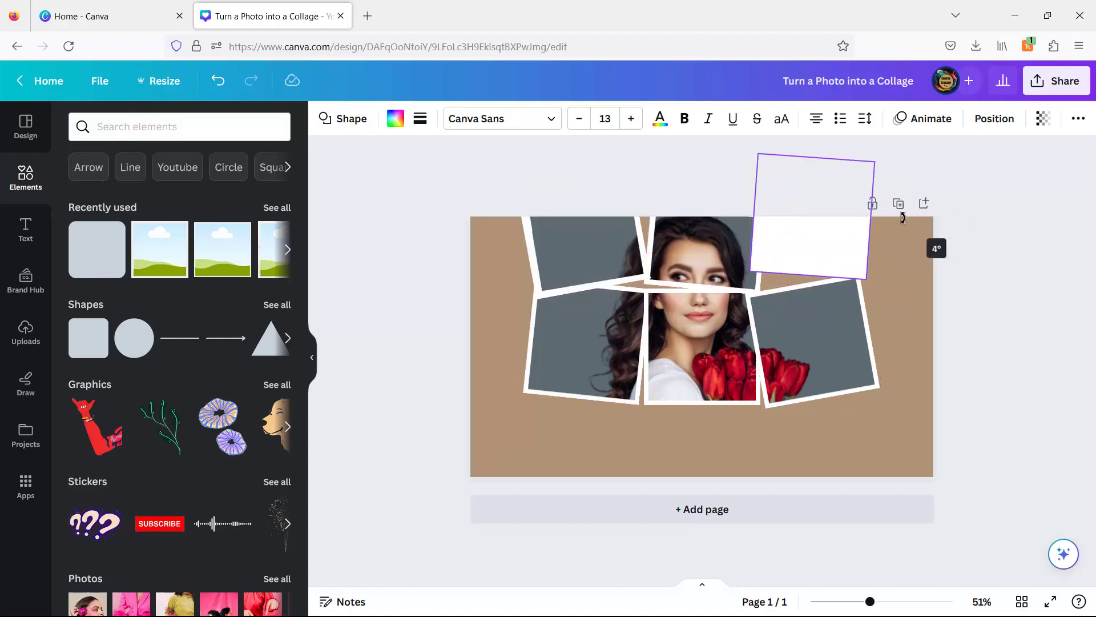
{"action": "left_click_drag", "start_coordinate": [827, 218], "coordinate": [829, 232]}
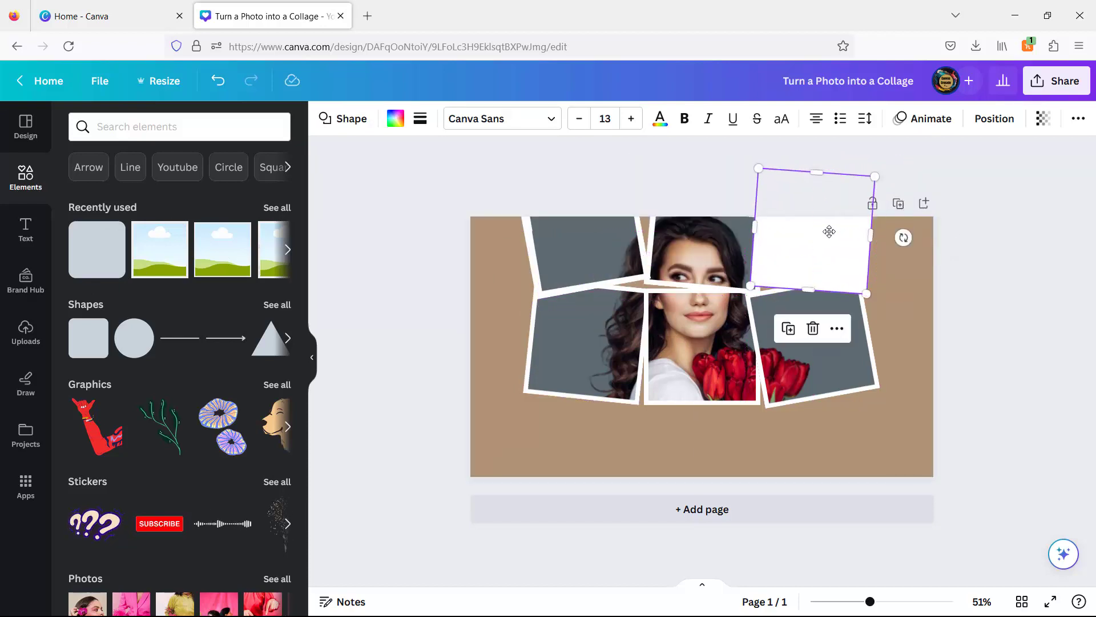
- Copy the grey square from the tile above the left frame onto the white square above the right frame
{"action": "left_click", "coordinate": [557, 236]}
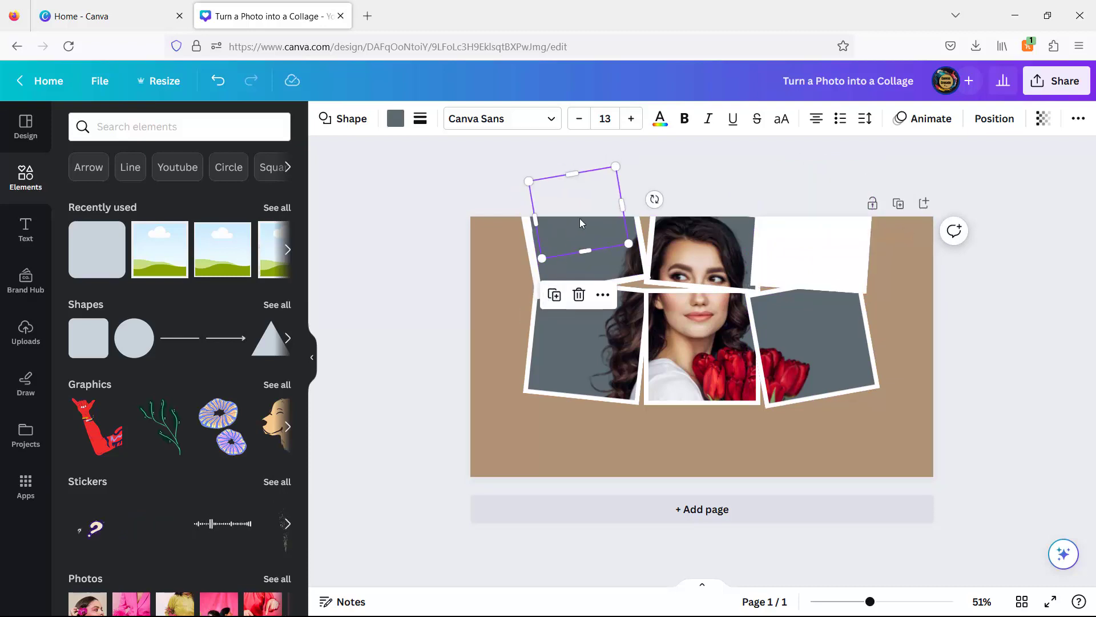
{"action": "left_click_drag", "start_coordinate": [566, 231], "coordinate": [809, 234]}
{"action": "left_click", "coordinate": [822, 285]}
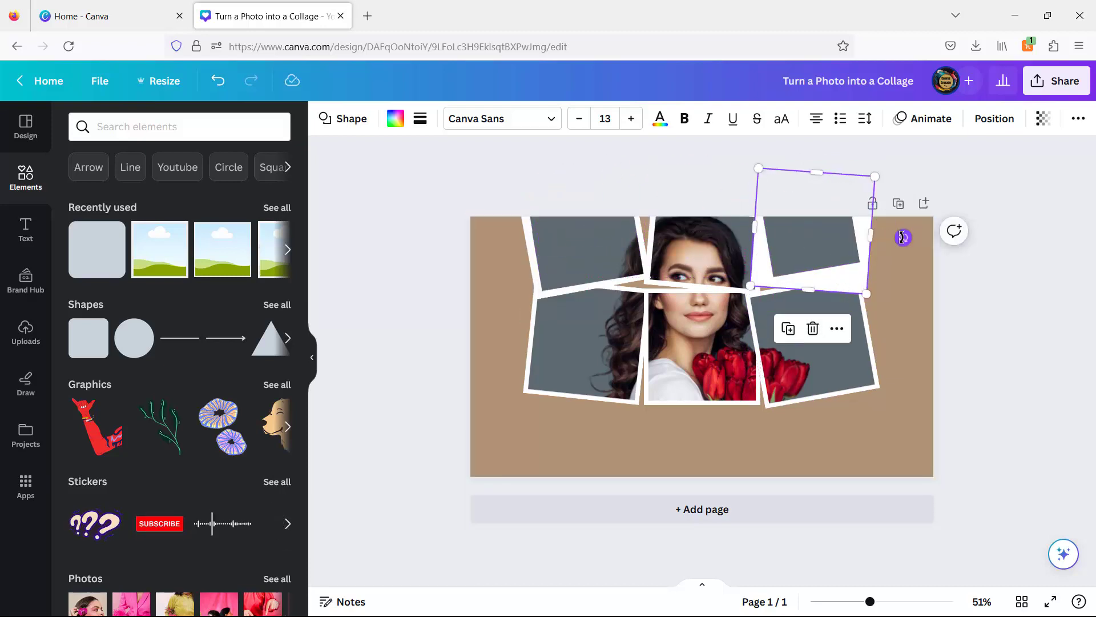
- Tilt the grey copy clockwise to match the white square above the right frame and resize it to leave a white border
{"action": "left_click_drag", "start_coordinate": [938, 247], "coordinate": [884, 235]}
{"action": "left_click", "coordinate": [839, 251]}
{"action": "left_click_drag", "start_coordinate": [814, 242], "coordinate": [869, 245]}
{"action": "left_click", "coordinate": [981, 277]}
{"action": "left_click", "coordinate": [842, 284]}
{"action": "left_click", "coordinate": [1002, 275]}
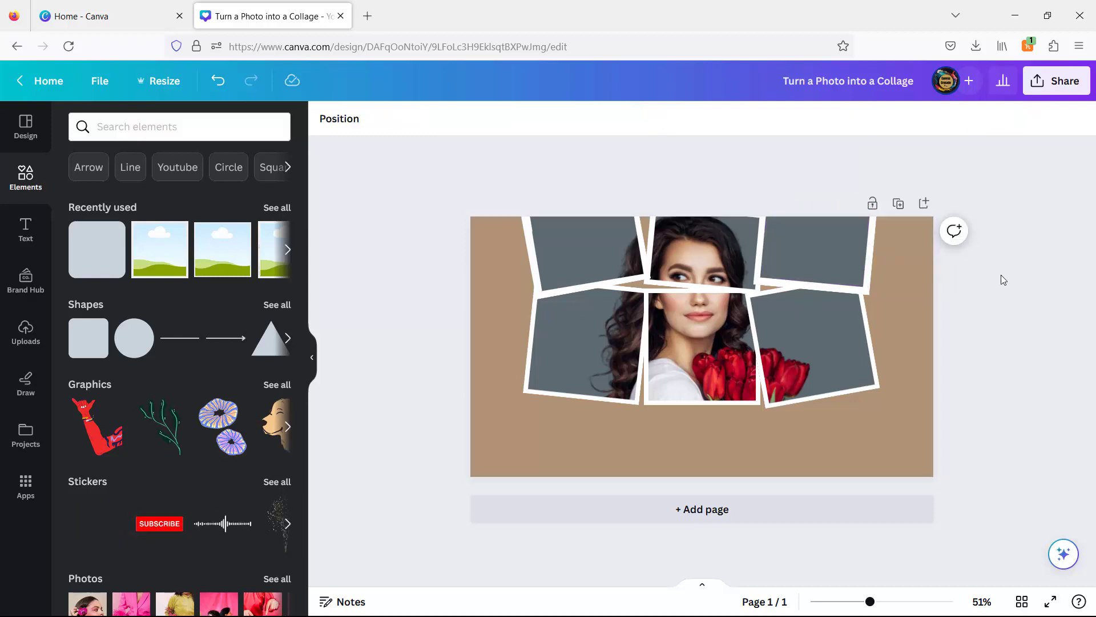
{"action": "left_click", "coordinate": [828, 256]}
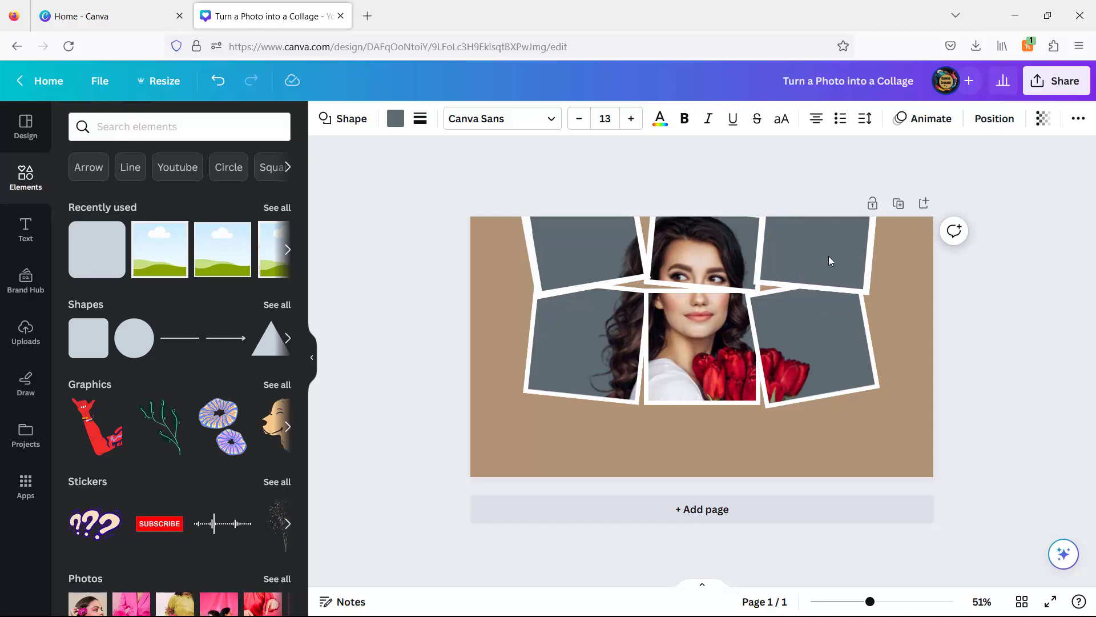
{"action": "left_click", "coordinate": [828, 255]}
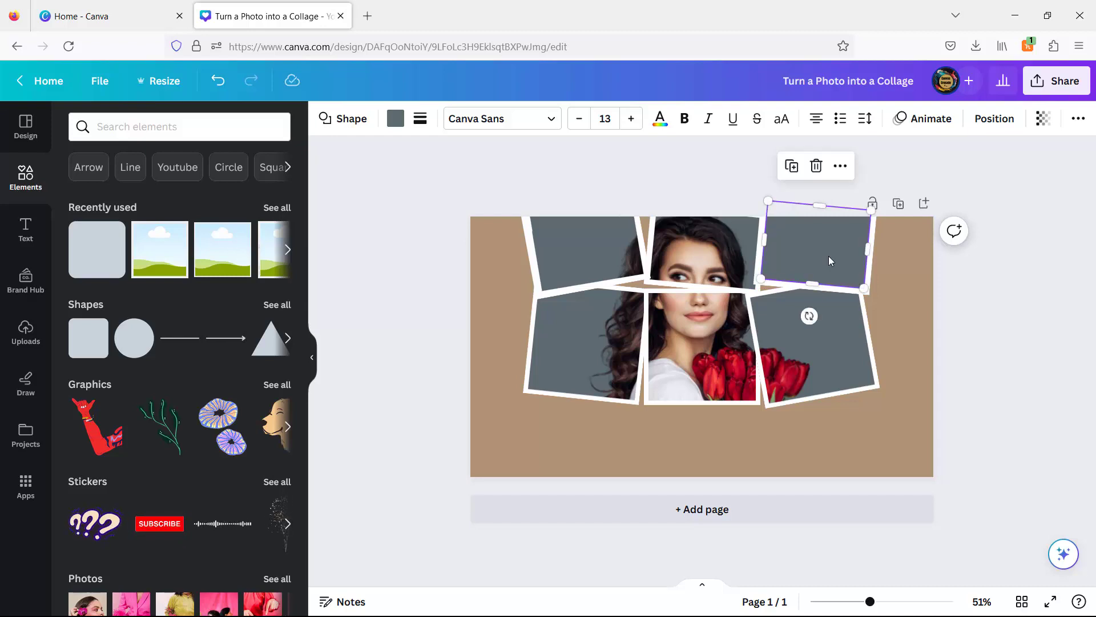
{"action": "left_click", "coordinate": [963, 285]}
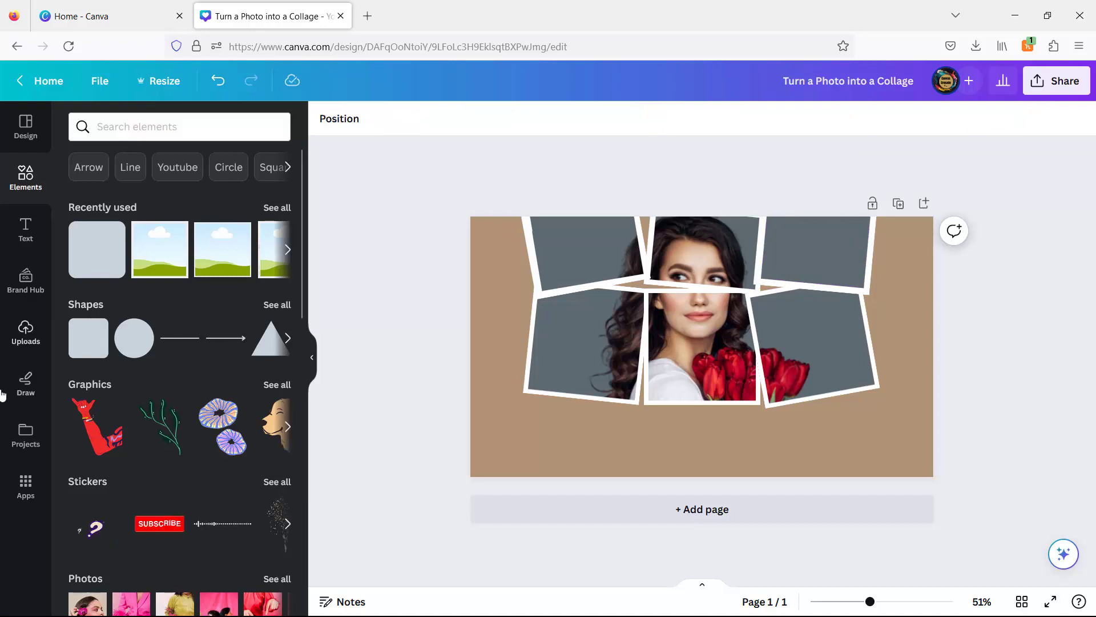
- Insert another woman photo, enlarge it to cover the page and crop it to the section below the central frame
{"action": "left_click", "coordinate": [25, 331]}
{"action": "left_click", "coordinate": [137, 257]}
{"action": "left_click_drag", "start_coordinate": [650, 377], "coordinate": [471, 472]}
{"action": "left_click_drag", "start_coordinate": [754, 318], "coordinate": [959, 262]}
{"action": "left_click_drag", "start_coordinate": [708, 220], "coordinate": [711, 413]}
{"action": "left_click_drag", "start_coordinate": [933, 446], "coordinate": [752, 449]}
{"action": "left_click_drag", "start_coordinate": [472, 448], "coordinate": [656, 451]}
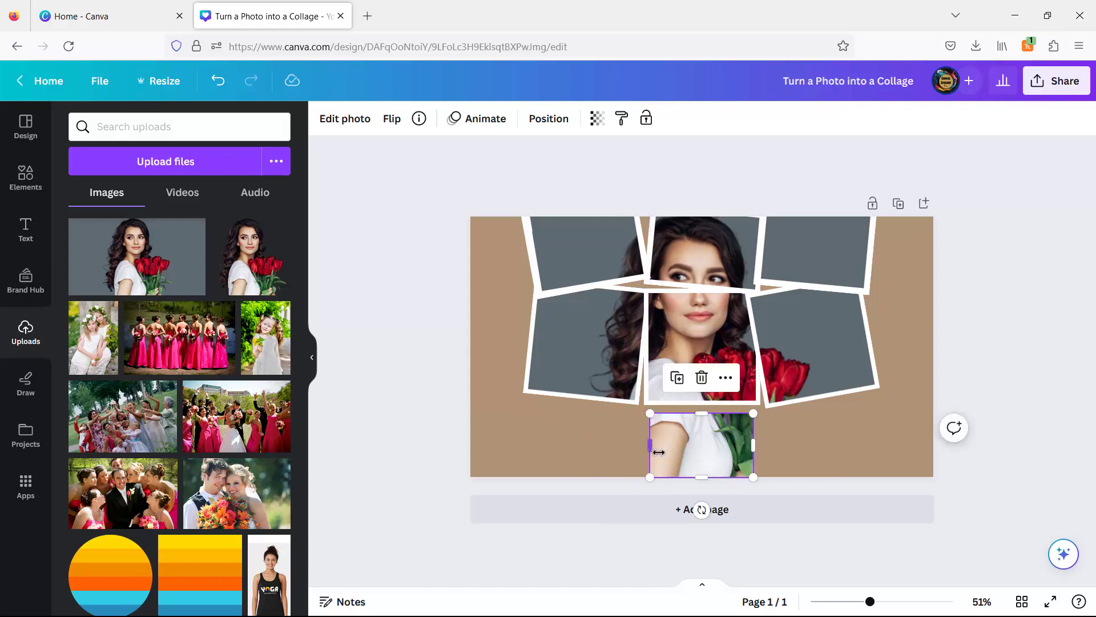
- Copy a white square, straighten it to 0° and place it behind the cropped section below the central frame
{"action": "left_click_drag", "start_coordinate": [869, 289], "coordinate": [737, 399]}
{"action": "left_click_drag", "start_coordinate": [714, 474], "coordinate": [724, 485]}
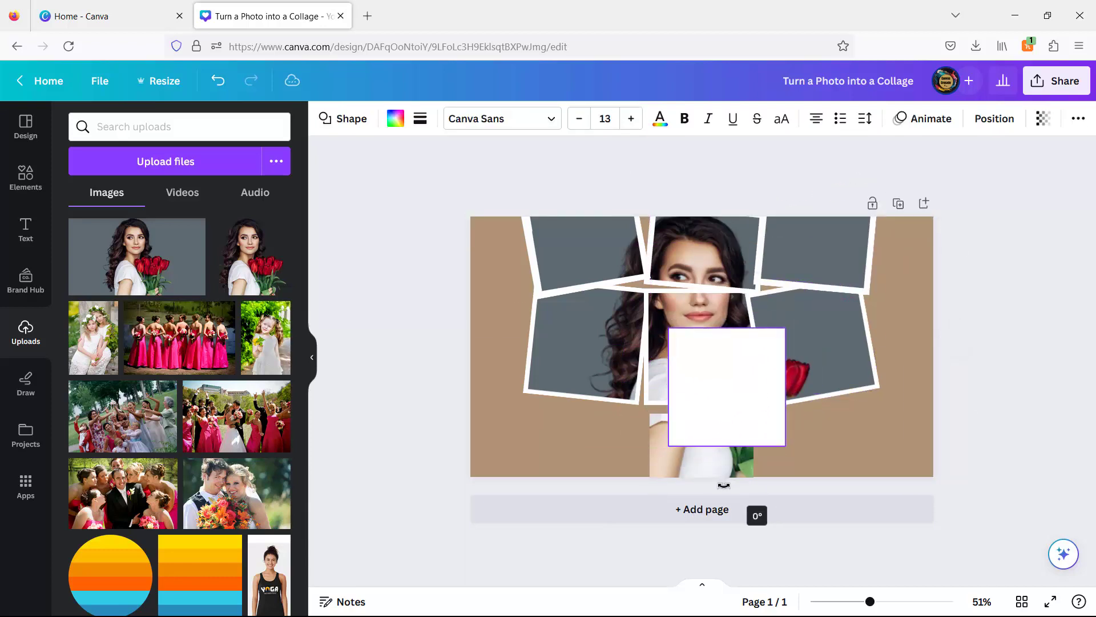
{"action": "left_click_drag", "start_coordinate": [752, 408], "coordinate": [727, 479]}
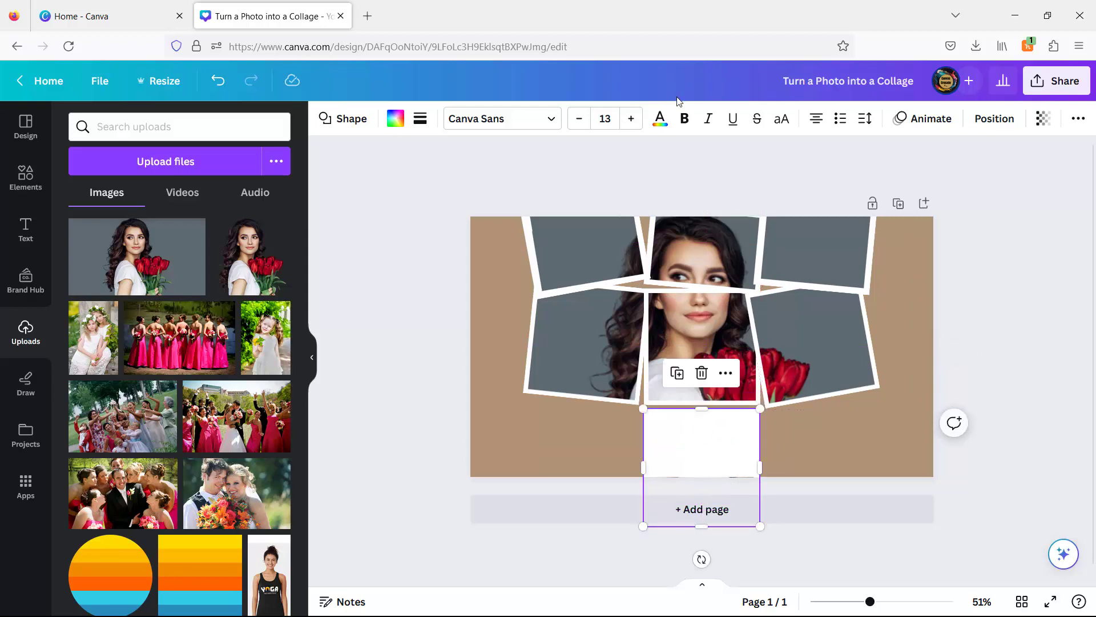
{"action": "left_click", "coordinate": [982, 120]}
{"action": "left_click", "coordinate": [234, 162]}
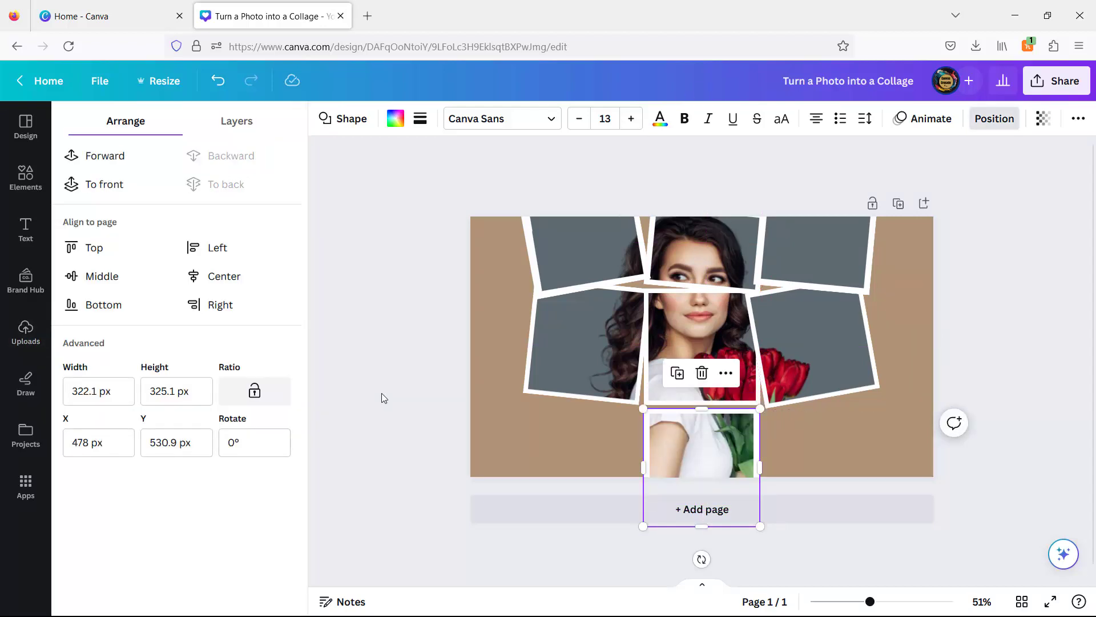
- Group the section below the central frame with its white square, tilt the group slightly clockwise and nudge it into place
{"action": "left_click", "coordinate": [1002, 427]}
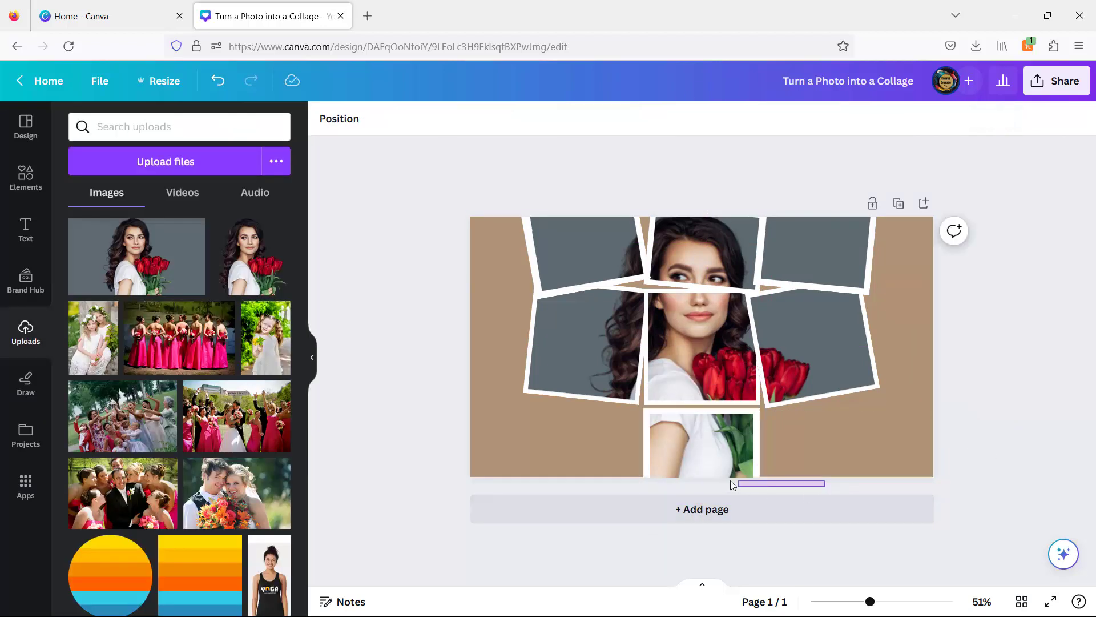
{"action": "left_click_drag", "start_coordinate": [730, 484], "coordinate": [732, 484]}
{"action": "left_click", "coordinate": [656, 373]}
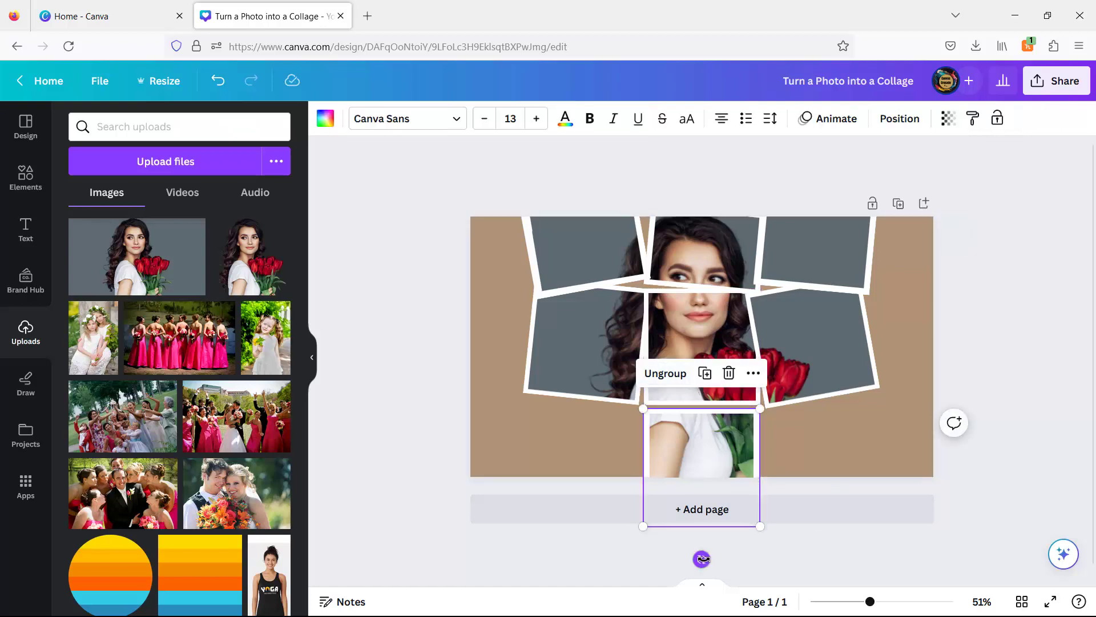
{"action": "mouse_move", "coordinate": [701, 558]}
{"action": "left_mouse_down"}
{"action": "mouse_move", "coordinate": [693, 568]}
{"action": "mouse_move", "coordinate": [693, 558]}
{"action": "mouse_move", "coordinate": [701, 563]}
{"action": "left_mouse_up"}
{"action": "left_click_drag", "start_coordinate": [715, 477], "coordinate": [714, 468]}
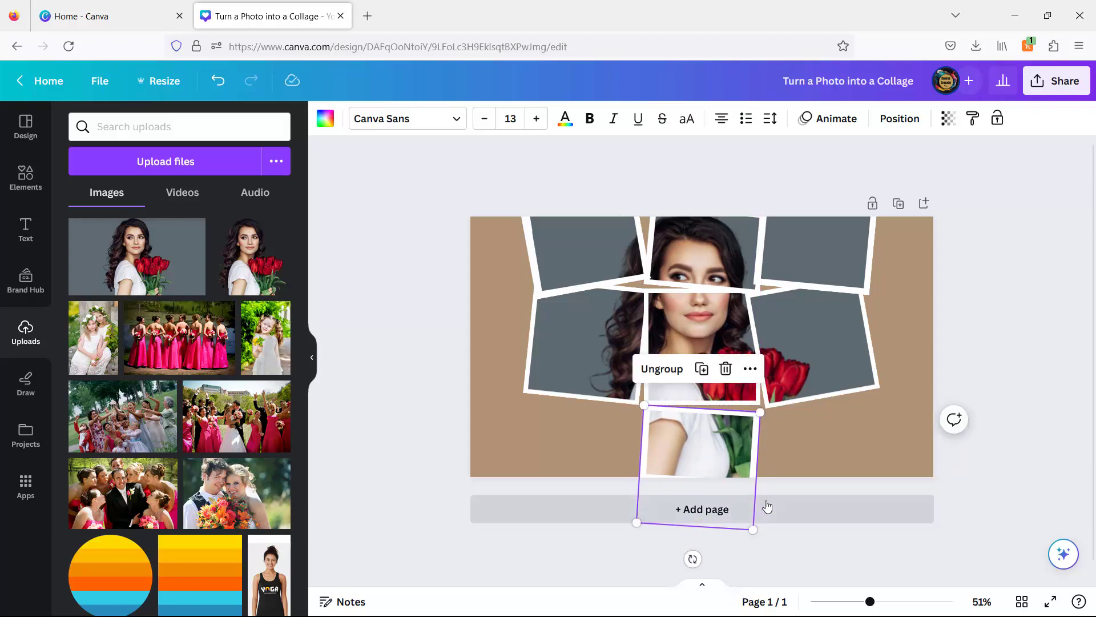
{"action": "left_click", "coordinate": [1012, 328]}
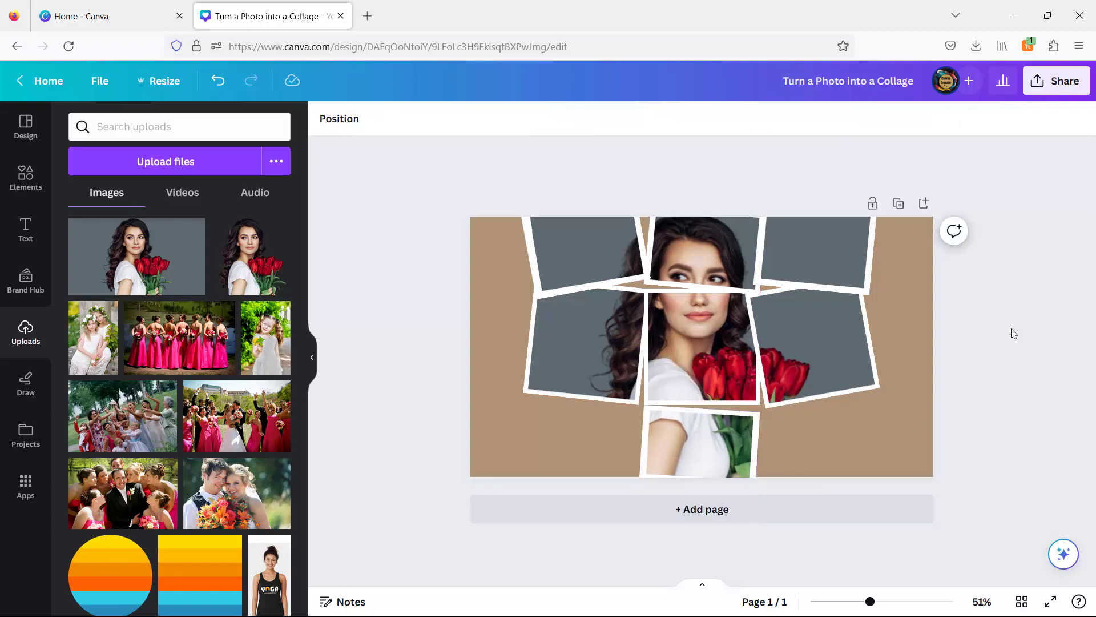
- Insert another woman photo, enlarge it to cover the page and crop its sides to a strip in line with the left frame
{"action": "left_click", "coordinate": [128, 248]}
{"action": "left_click_drag", "start_coordinate": [649, 377], "coordinate": [471, 476]}
{"action": "left_click_drag", "start_coordinate": [753, 314], "coordinate": [932, 217]}
{"action": "left_click_drag", "start_coordinate": [934, 351], "coordinate": [634, 397]}
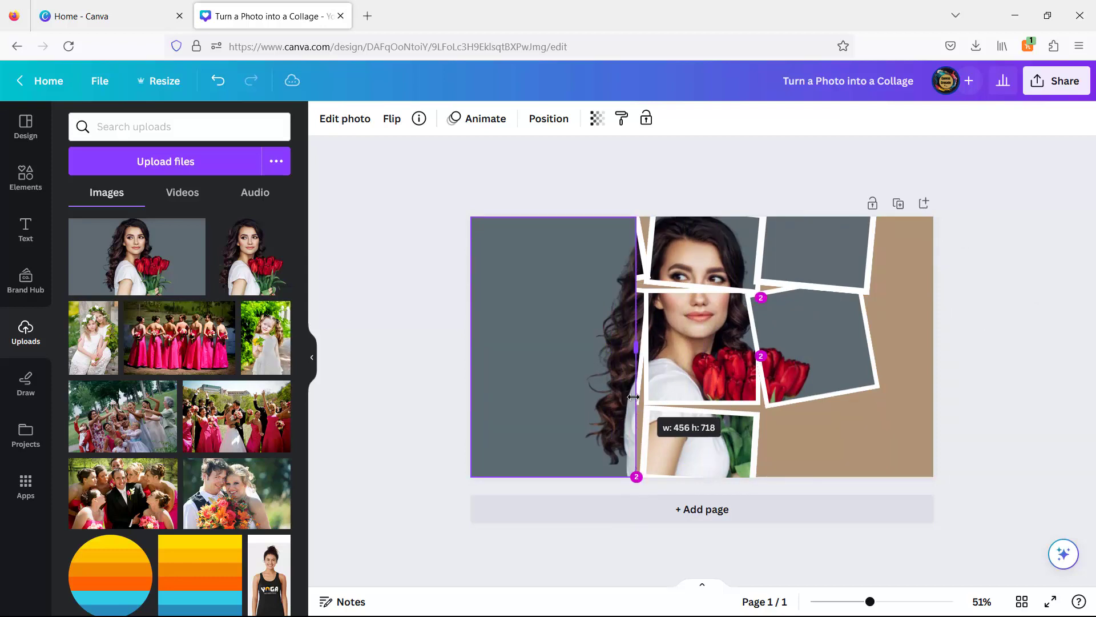
{"action": "left_click_drag", "start_coordinate": [472, 346], "coordinate": [522, 350]}
- Trim the photo strip to the central frame's width, crop away its upper part and position the remainder below the left frame
{"action": "left_click_drag", "start_coordinate": [602, 362], "coordinate": [779, 360]}
{"action": "left_click", "coordinate": [218, 81]}
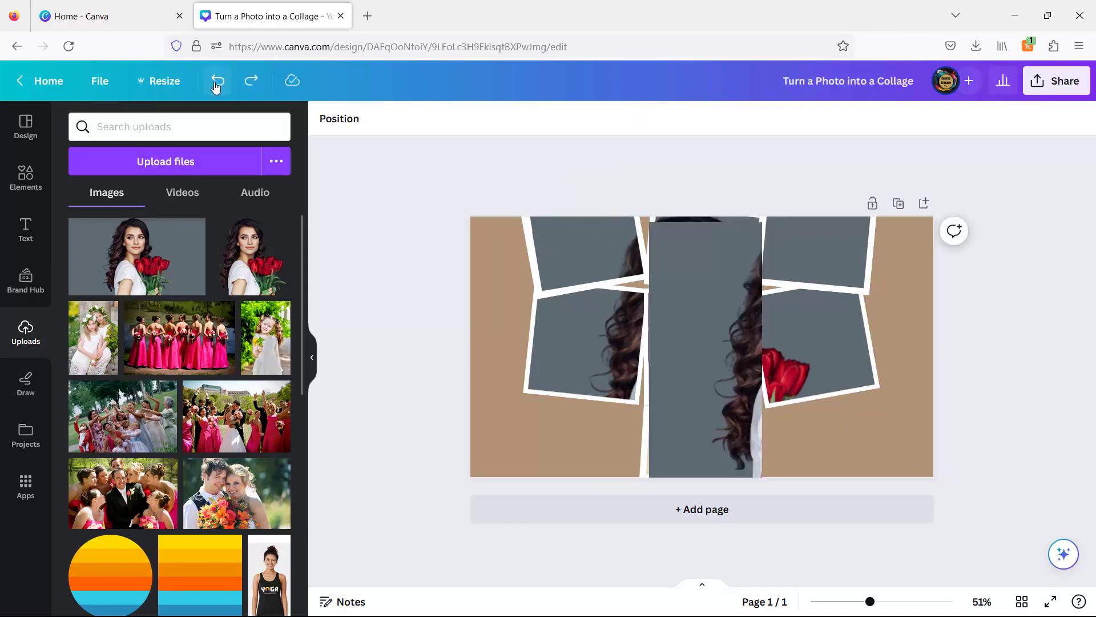
{"action": "left_click", "coordinate": [712, 377]}
{"action": "left_click_drag", "start_coordinate": [714, 376], "coordinate": [709, 379]}
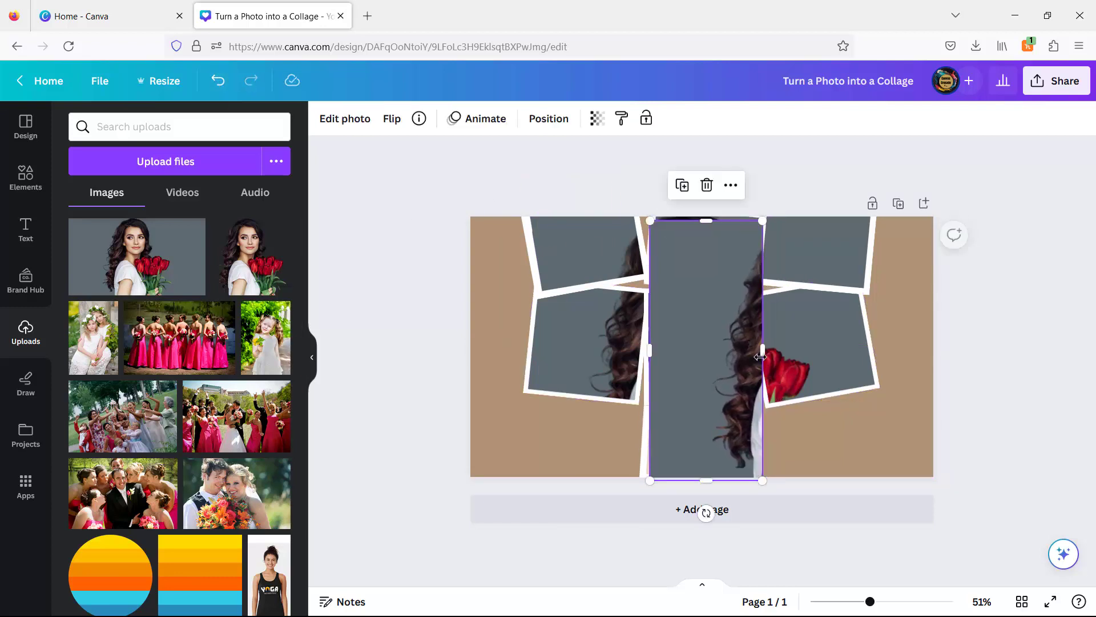
{"action": "left_click_drag", "start_coordinate": [768, 360], "coordinate": [757, 361]}
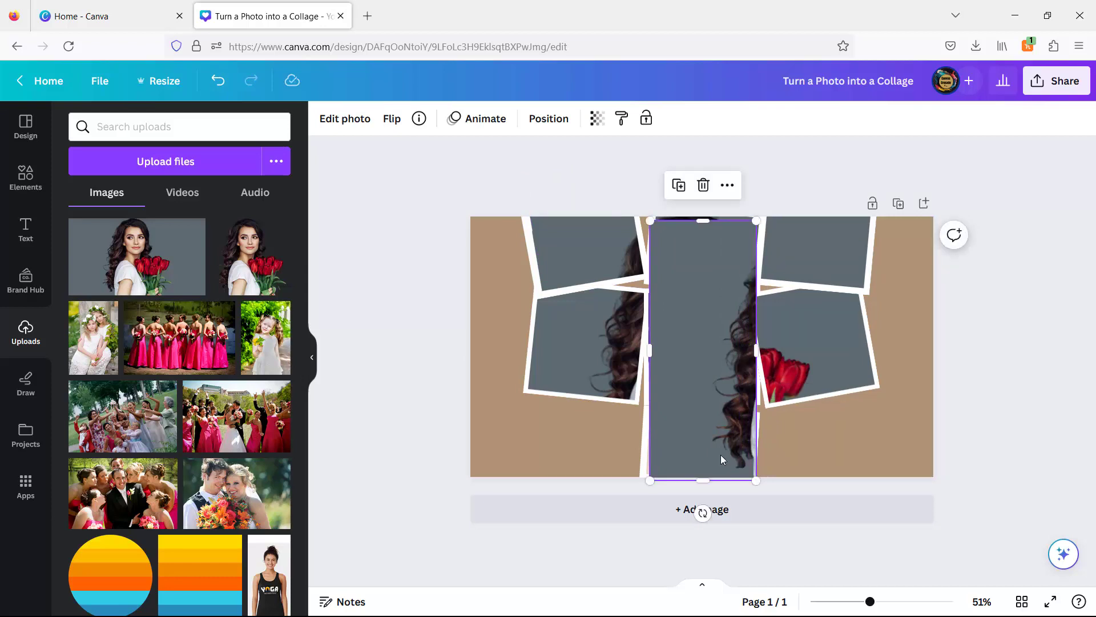
{"action": "left_click_drag", "start_coordinate": [703, 220], "coordinate": [588, 443]}
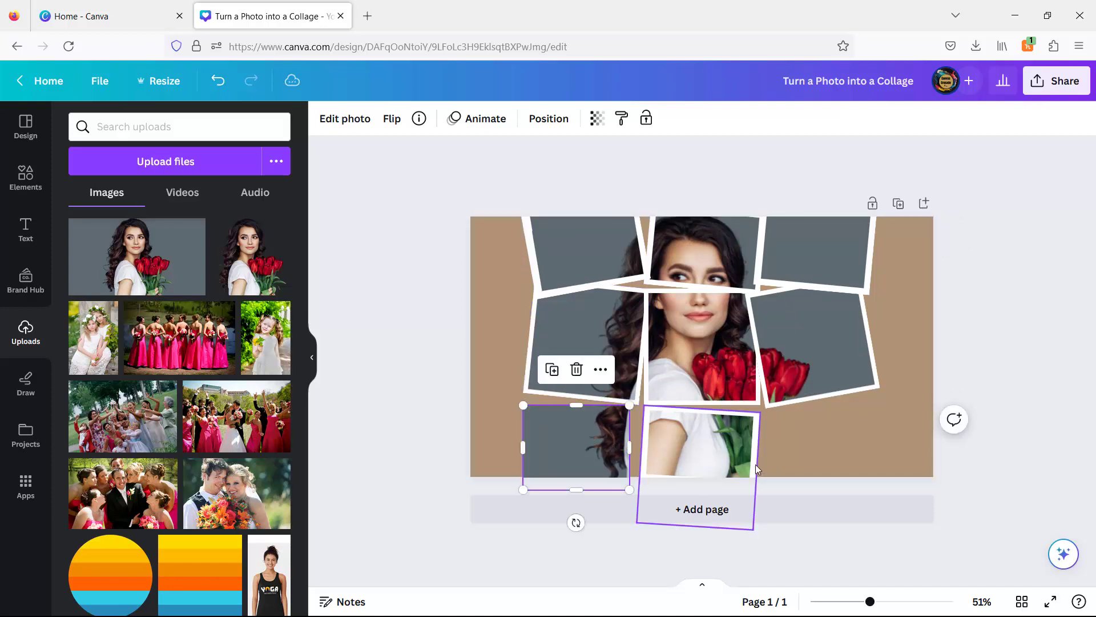
- Copy a white square, straighten it and place it behind the cropped section below the left frame
{"action": "left_click", "coordinate": [869, 277]}
{"action": "left_click_drag", "start_coordinate": [869, 277], "coordinate": [569, 462]}
{"action": "left_click_drag", "start_coordinate": [550, 521], "coordinate": [558, 529]}
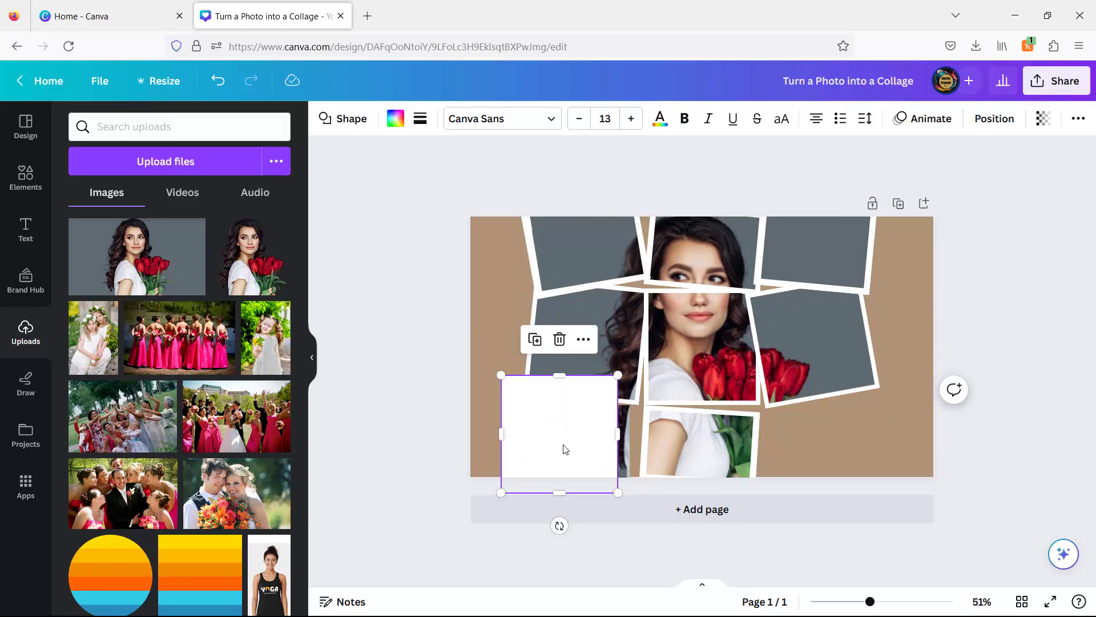
{"action": "left_click_drag", "start_coordinate": [563, 447], "coordinate": [626, 443]}
{"action": "left_click", "coordinate": [994, 119]}
{"action": "left_click", "coordinate": [217, 155]}
- Nudge the cropped section below the left frame slightly upward within its white square
{"action": "left_click", "coordinate": [577, 447]}
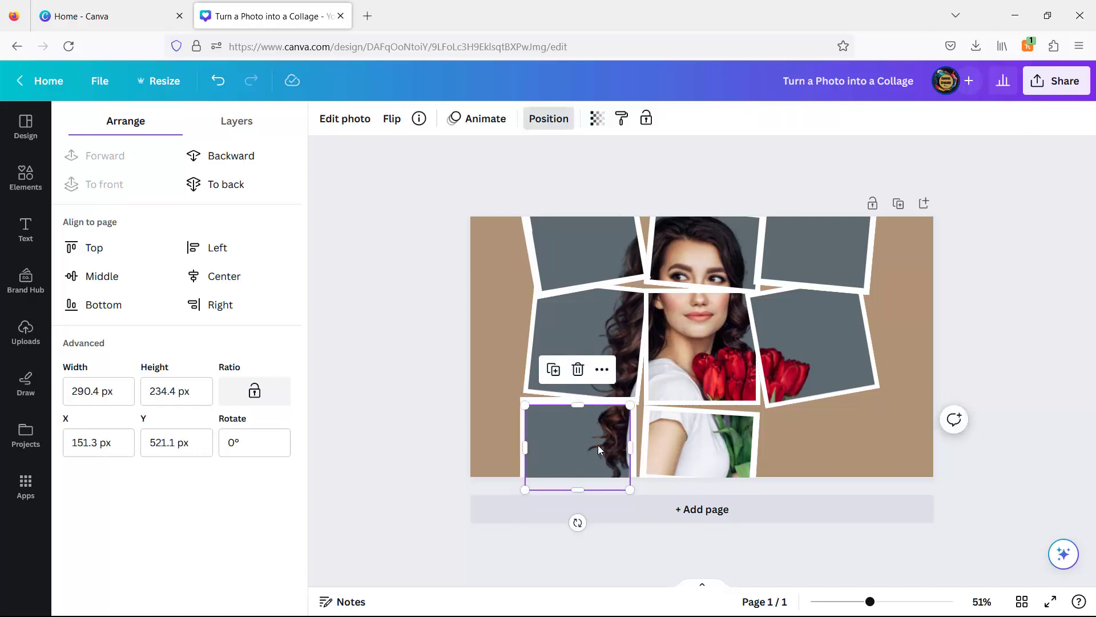
{"action": "key", "text": "Up"}
{"action": "key", "text": "Up"}
{"action": "key", "text": "Up"}
{"action": "key", "text": "Up"}
{"action": "key", "text": "Up"}
{"action": "left_click", "coordinate": [432, 402]}
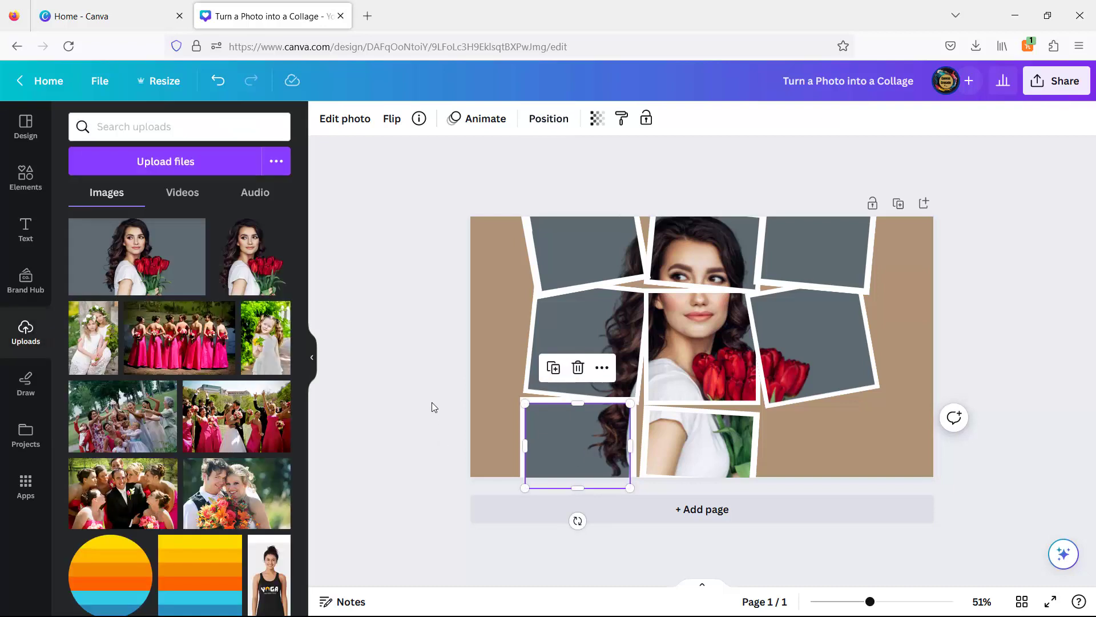
- Group the section below the left frame with its white square, tilt the group counterclockwise and nudge it into place
{"action": "left_click_drag", "start_coordinate": [422, 418], "coordinate": [554, 455]}
{"action": "left_click", "coordinate": [554, 360]}
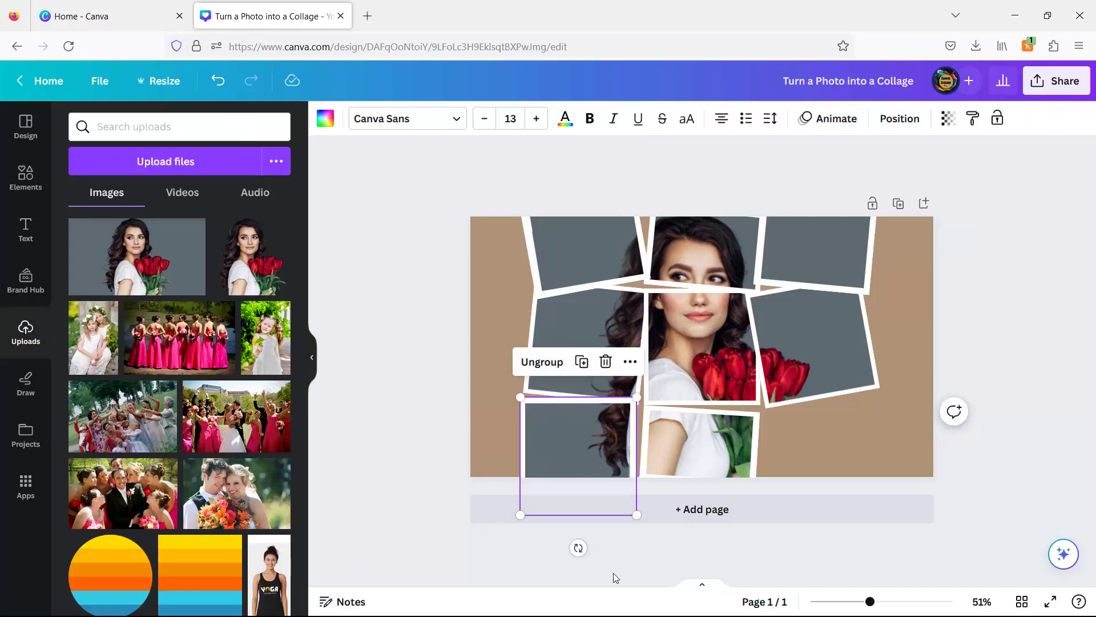
{"action": "left_click_drag", "start_coordinate": [578, 548], "coordinate": [590, 547]}
{"action": "left_click_drag", "start_coordinate": [583, 469], "coordinate": [573, 465]}
{"action": "left_click", "coordinate": [432, 360]}
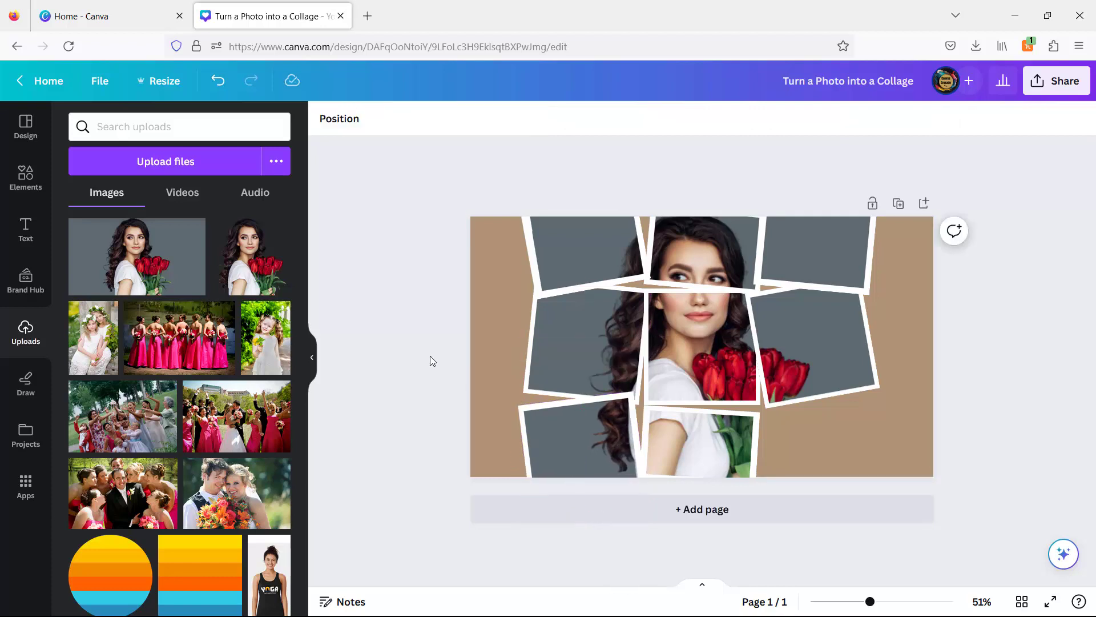
- Add the uploaded photo of the woman with tulips and enlarge it to cover the whole page
{"action": "left_click", "coordinate": [137, 257]}
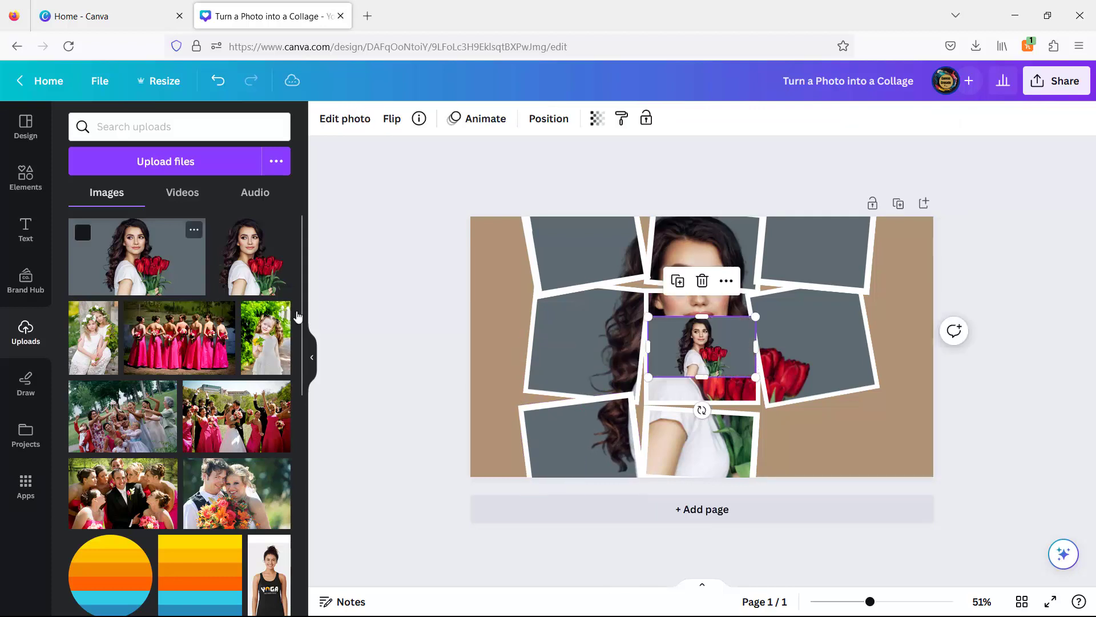
{"action": "left_click_drag", "start_coordinate": [650, 378], "coordinate": [472, 472]}
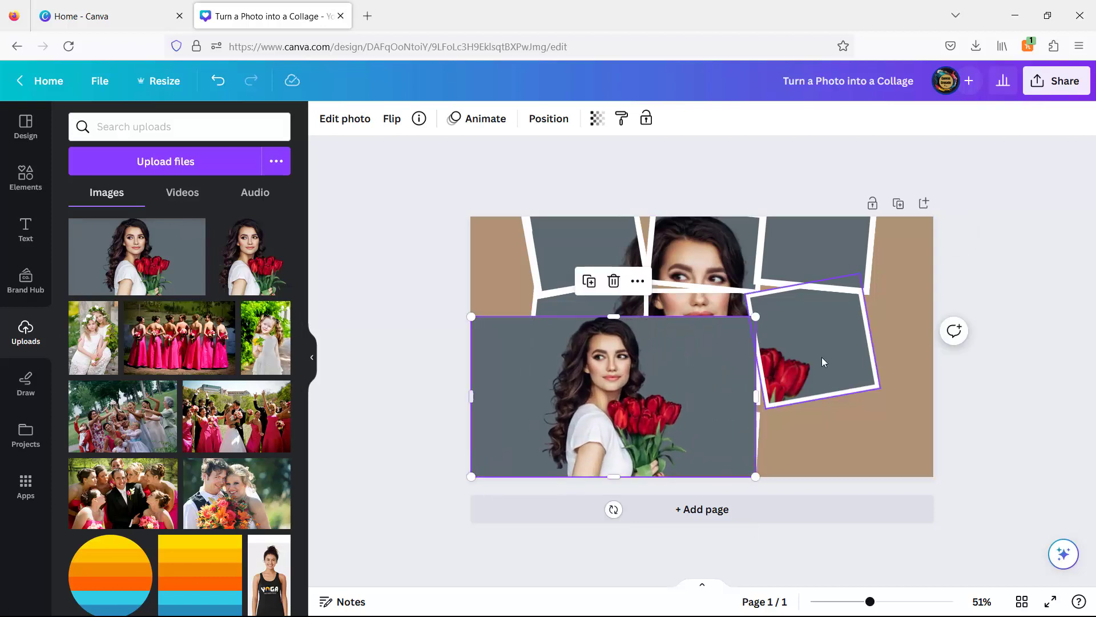
{"action": "left_click_drag", "start_coordinate": [754, 317], "coordinate": [953, 253]}
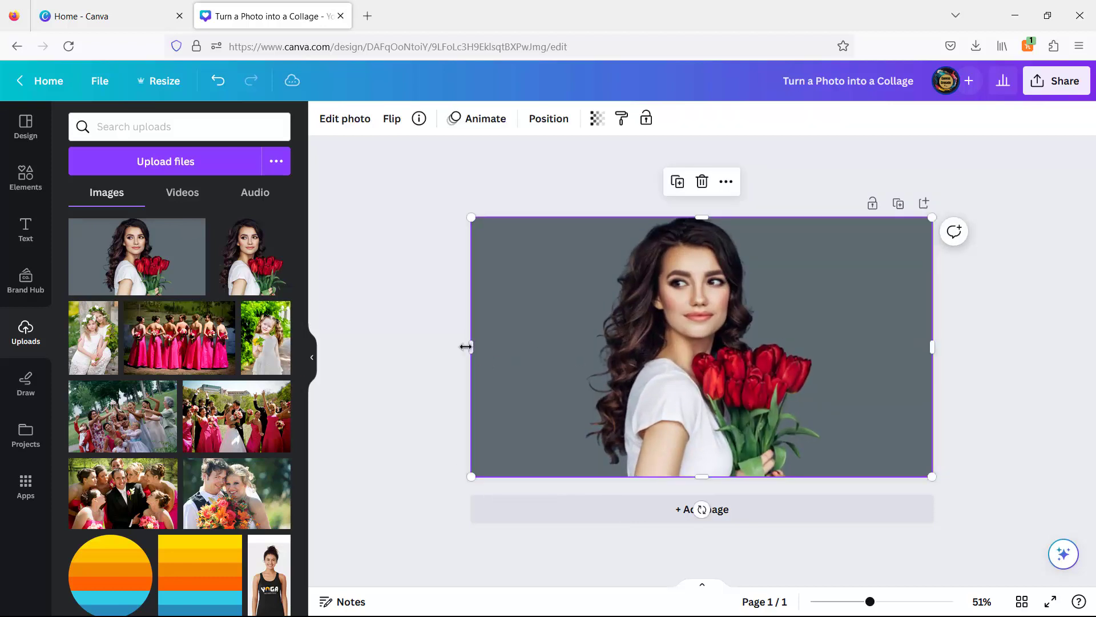
- Crop the full-page photo down to the section below the right frame, beside the lower central frame
{"action": "left_click_drag", "start_coordinate": [540, 357], "coordinate": [649, 347]}
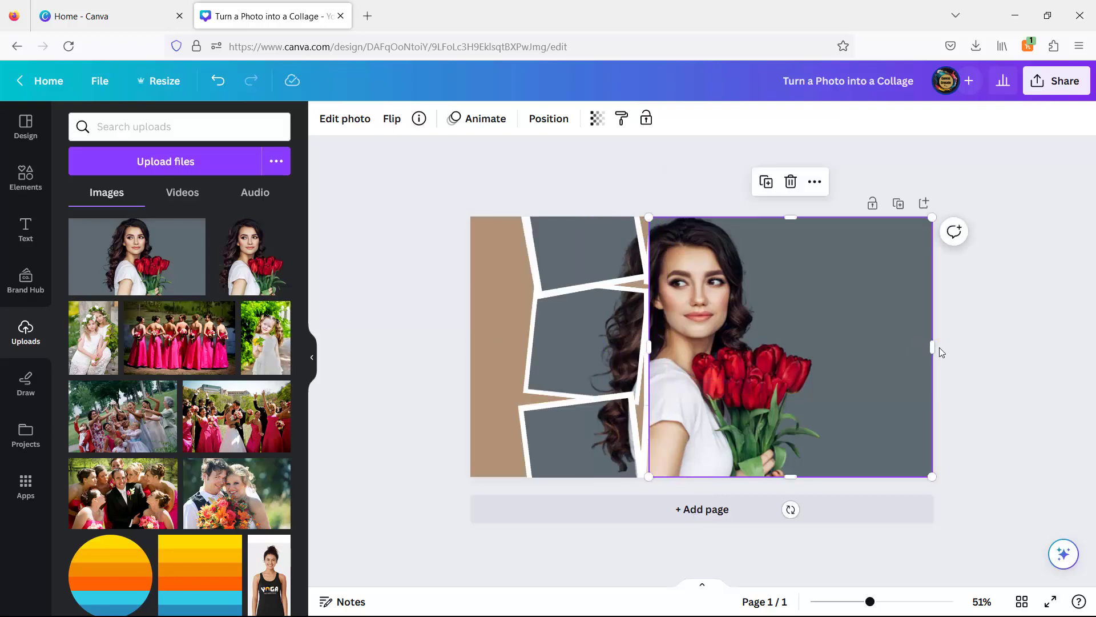
{"action": "left_click_drag", "start_coordinate": [938, 348], "coordinate": [755, 347]}
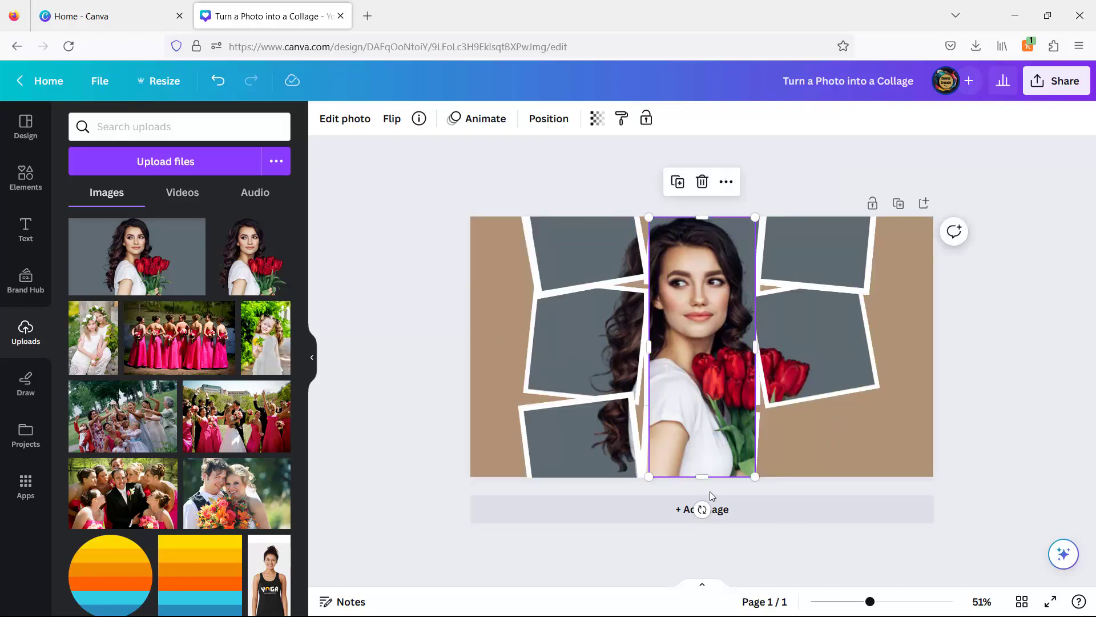
{"action": "left_click_drag", "start_coordinate": [703, 219], "coordinate": [689, 412]}
{"action": "left_click_drag", "start_coordinate": [756, 444], "coordinate": [877, 444]}
{"action": "left_click_drag", "start_coordinate": [650, 444], "coordinate": [768, 457]}
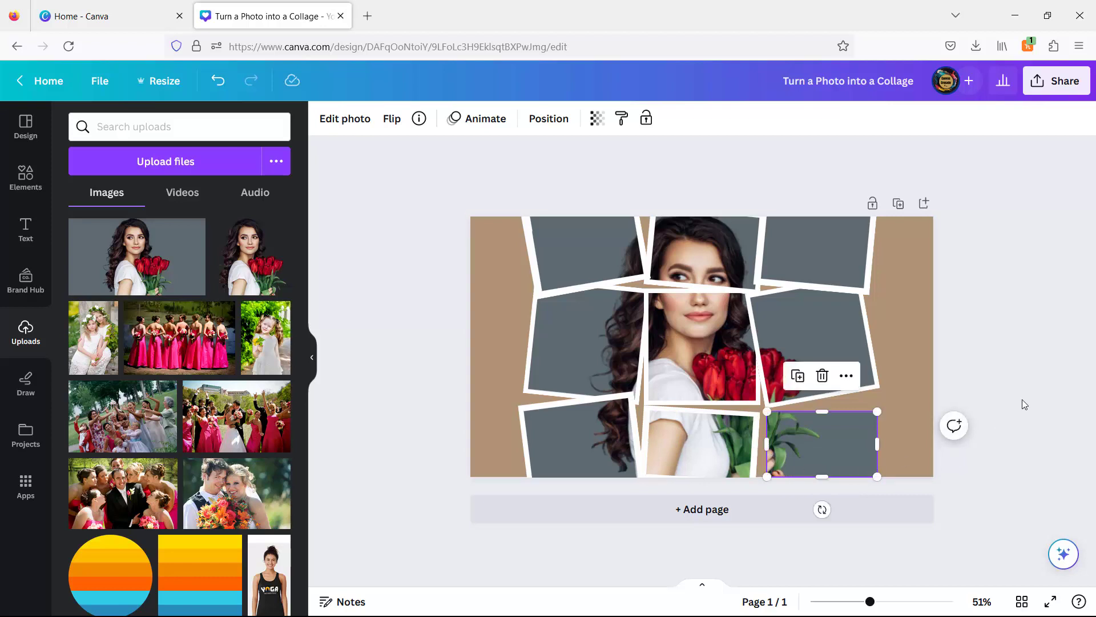
- Copy the upper-right frame's white square, straighten it to 0° and place it behind the cropped section below the right frame
{"action": "left_click", "coordinate": [861, 284]}
{"action": "left_click", "coordinate": [864, 286]}
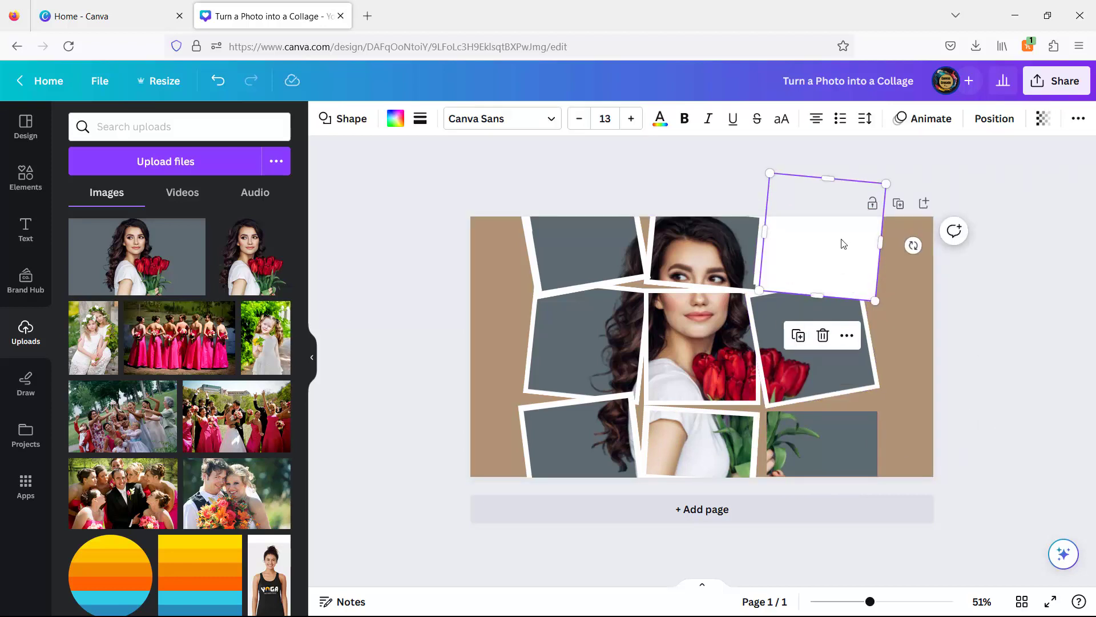
{"action": "left_click_drag", "start_coordinate": [868, 331], "coordinate": [832, 451]}
{"action": "left_click", "coordinate": [994, 118]}
{"action": "left_click", "coordinate": [223, 155]}
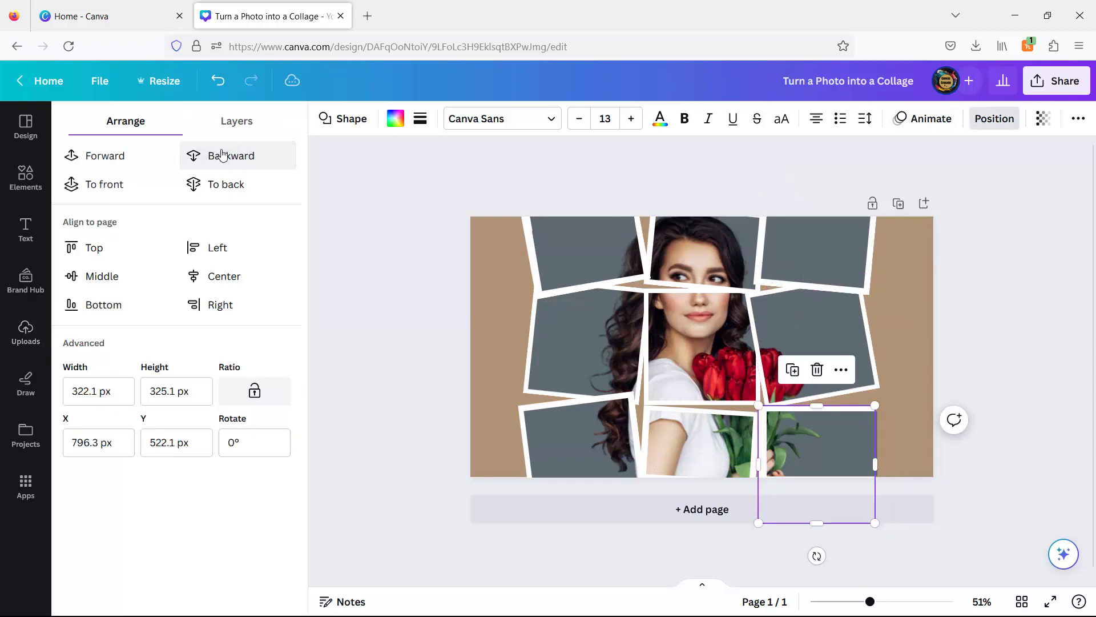
{"action": "left_click_drag", "start_coordinate": [827, 491], "coordinate": [828, 492]}
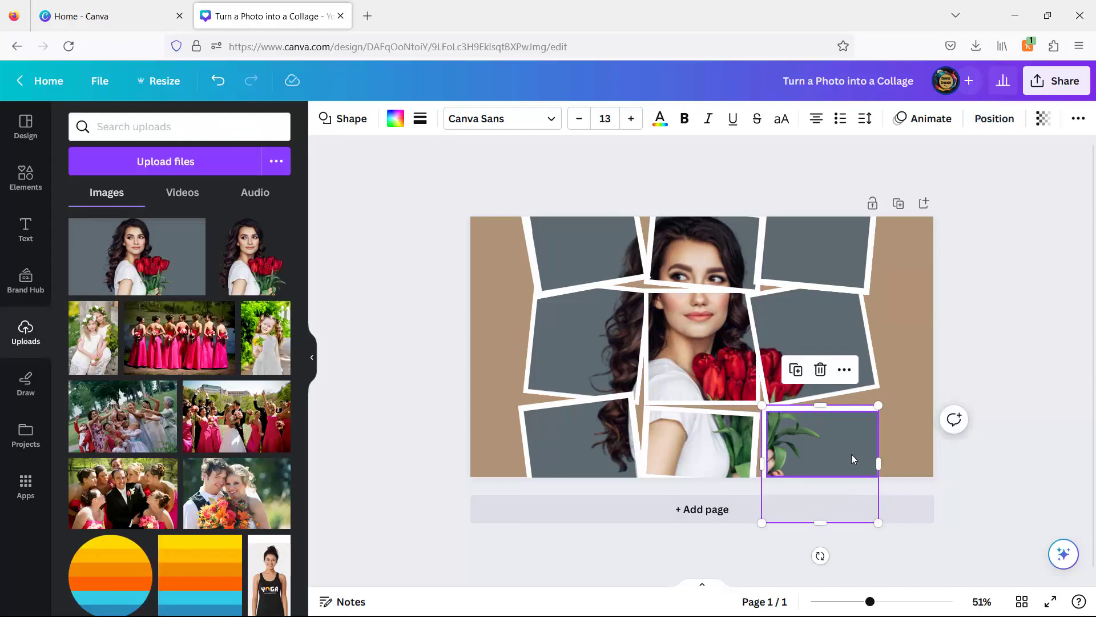
- Trim the right edge of the cropped section below the right frame to leave a white border there
{"action": "left_click", "coordinate": [851, 454]}
{"action": "left_click_drag", "start_coordinate": [873, 441], "coordinate": [868, 443]}
{"action": "left_click", "coordinate": [1019, 393]}
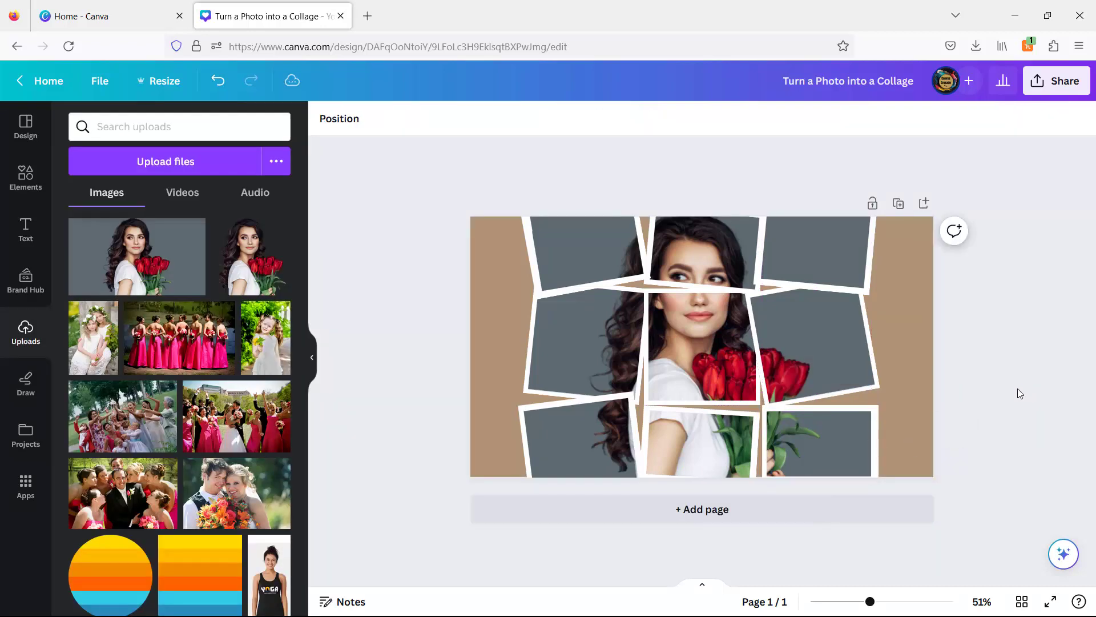
- Group the section below the right frame with its white square, tilt the group slightly counterclockwise and move it up and left
{"action": "left_click", "coordinate": [849, 440]}
{"action": "left_click_drag", "start_coordinate": [819, 554], "coordinate": [827, 553]}
{"action": "left_click_drag", "start_coordinate": [810, 436], "coordinate": [800, 428]}
{"action": "left_click", "coordinate": [982, 331]}
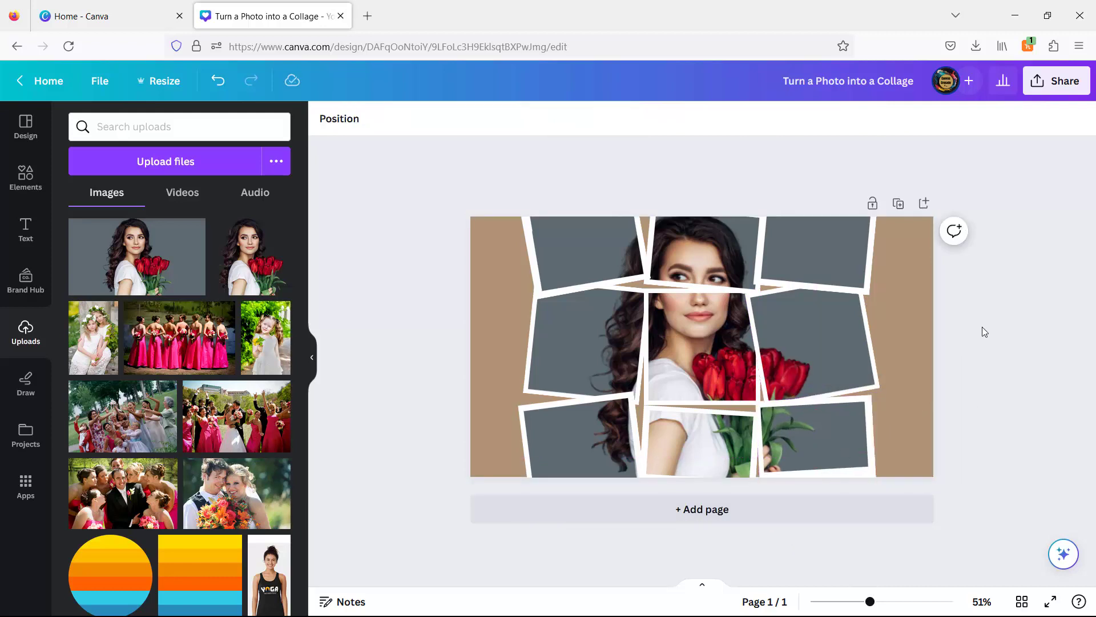
- Download the finished collage as a PNG at 1,280 × 720 px
{"action": "left_click", "coordinate": [1058, 93]}
{"action": "left_click", "coordinate": [933, 458]}
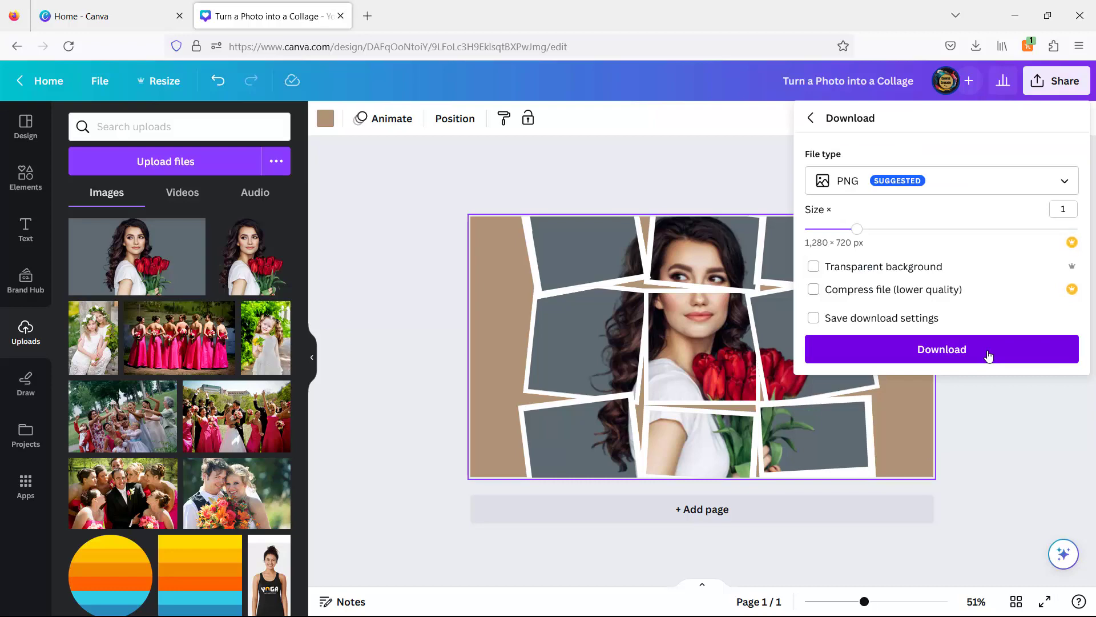
{"action": "left_click", "coordinate": [988, 355]}
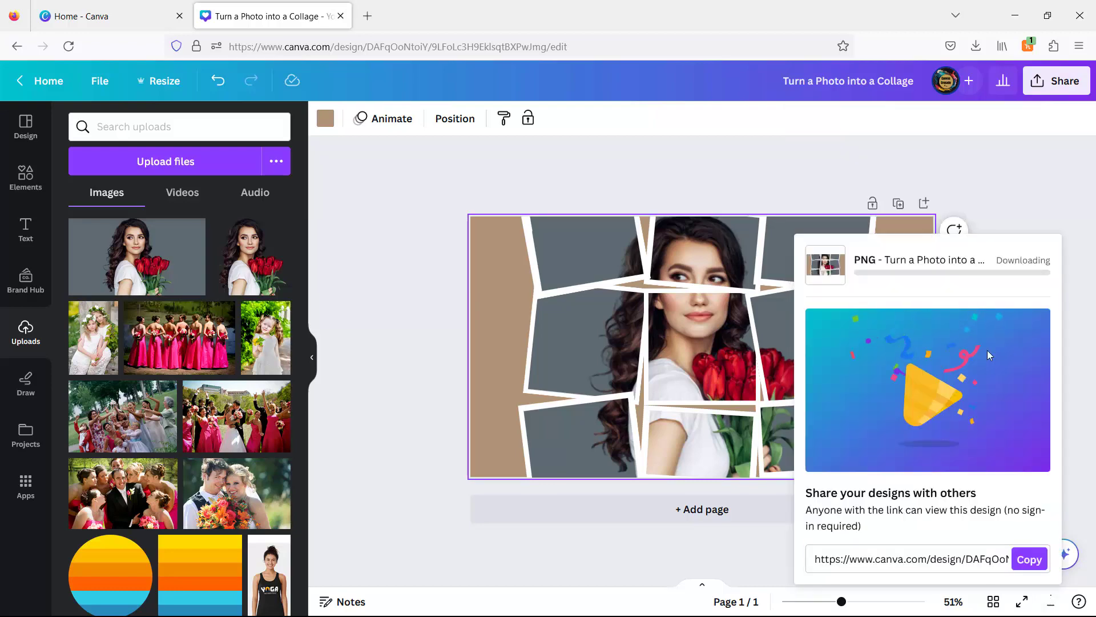